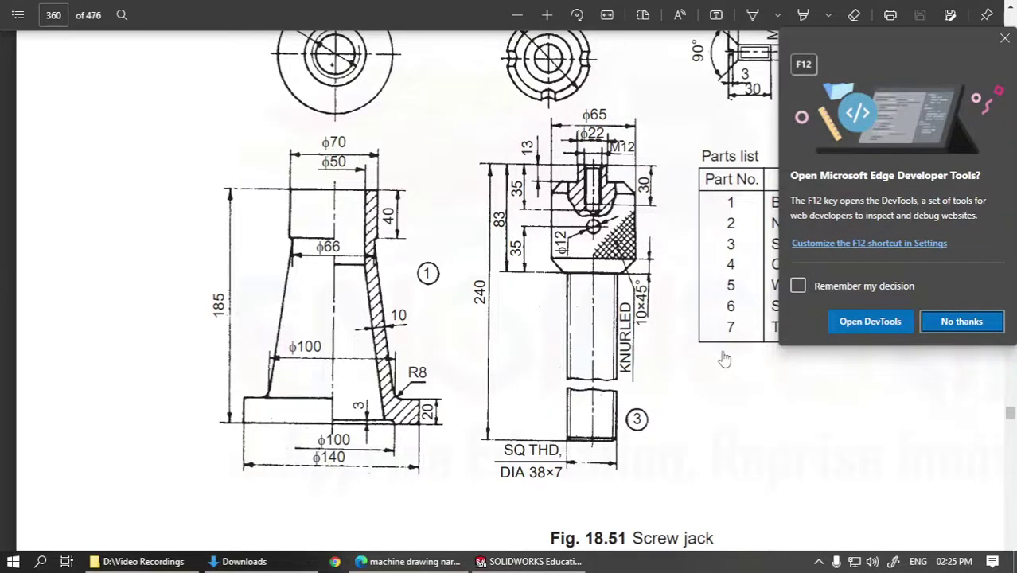
- Dismiss the DevTools prompt and view the screw jack drawing PDF full screen
key(F11)
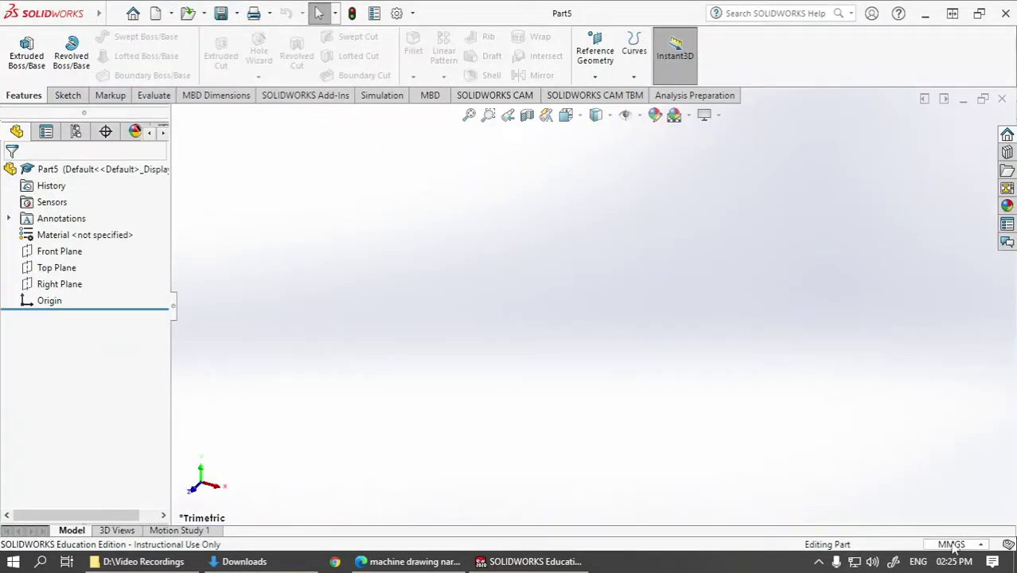
- Set the document units to MMGS and start a sketch on the Front Plane
click(953, 543)
click(929, 483)
click(68, 96)
click(21, 50)
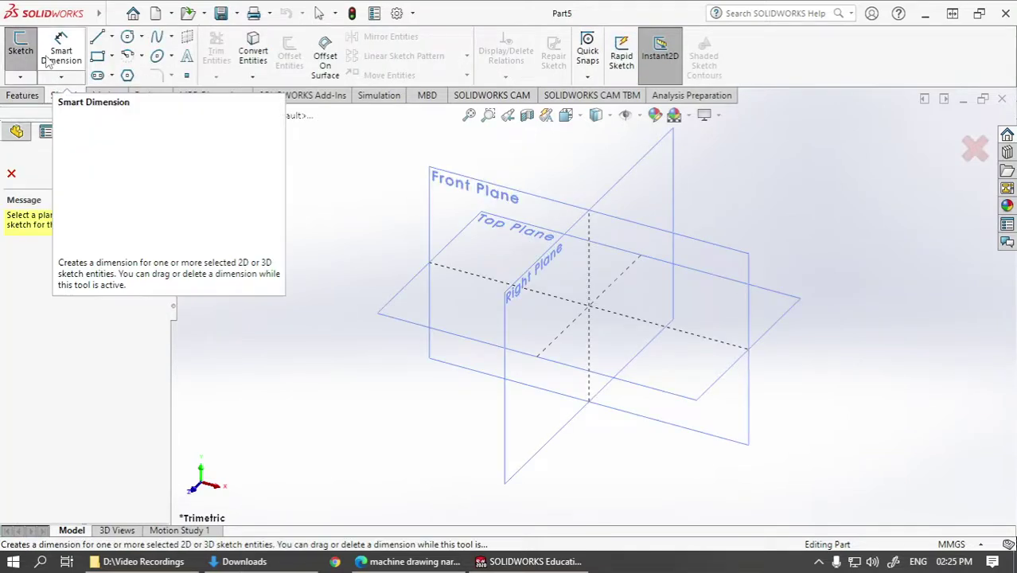
click(460, 188)
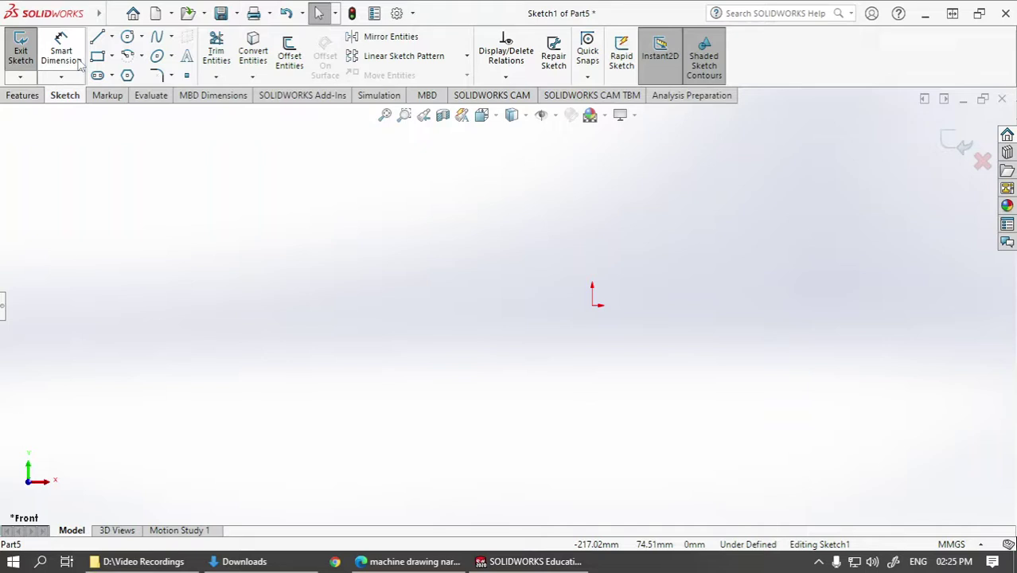
- Draw the closed stepped half-profile of the screw with lines, starting and ending at the origin
click(98, 36)
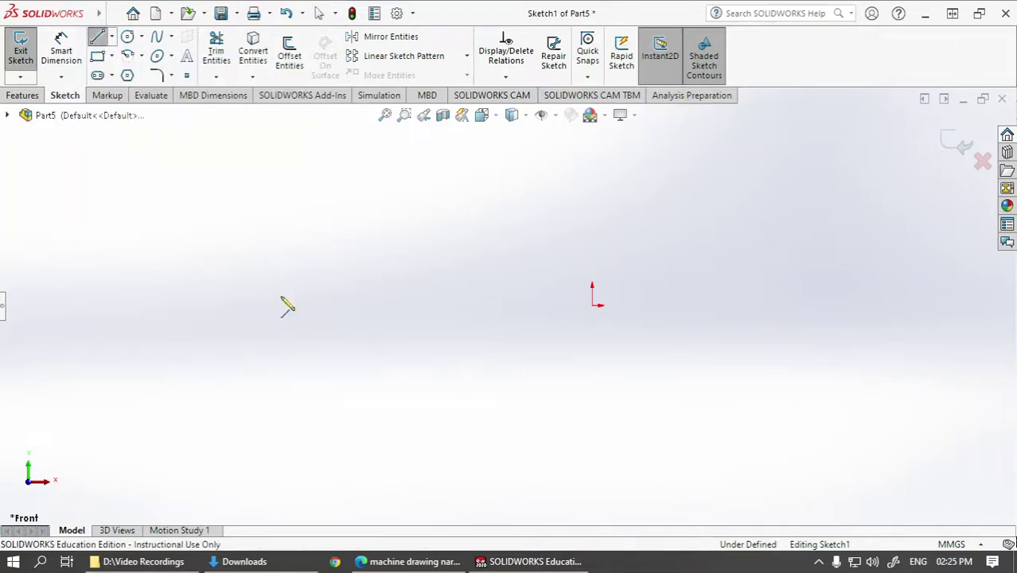
click(592, 305)
click(628, 305)
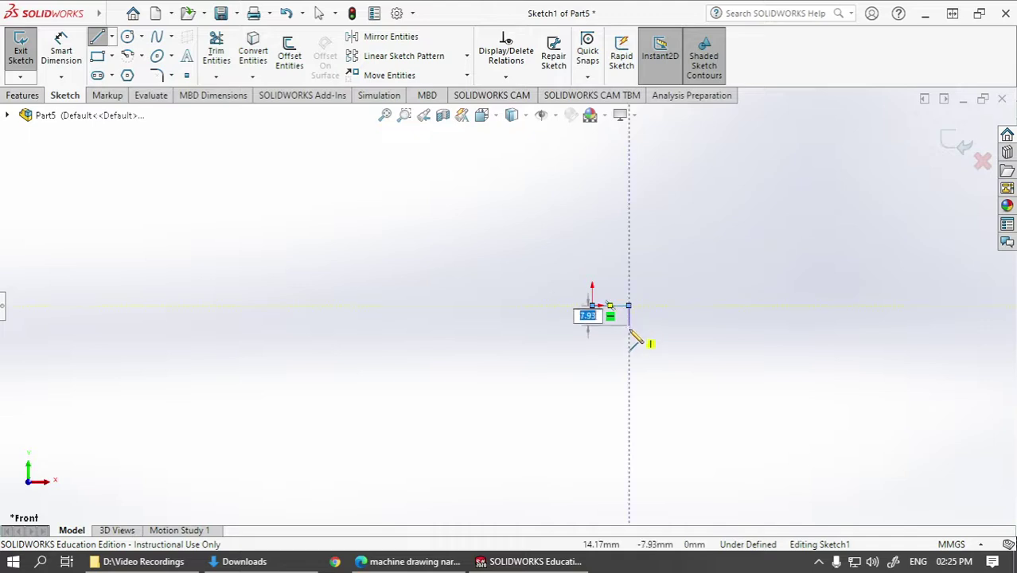
click(628, 344)
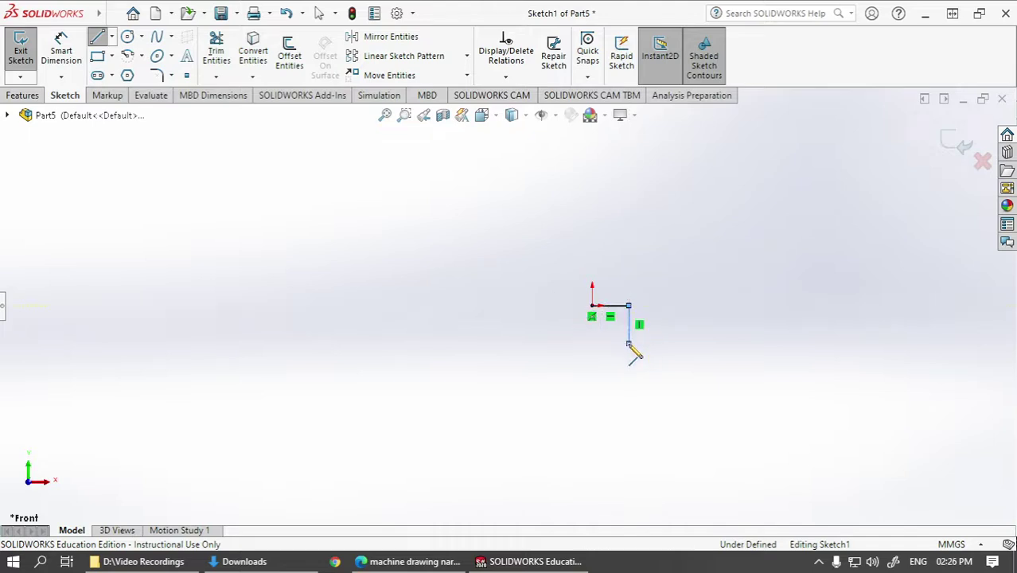
click(730, 344)
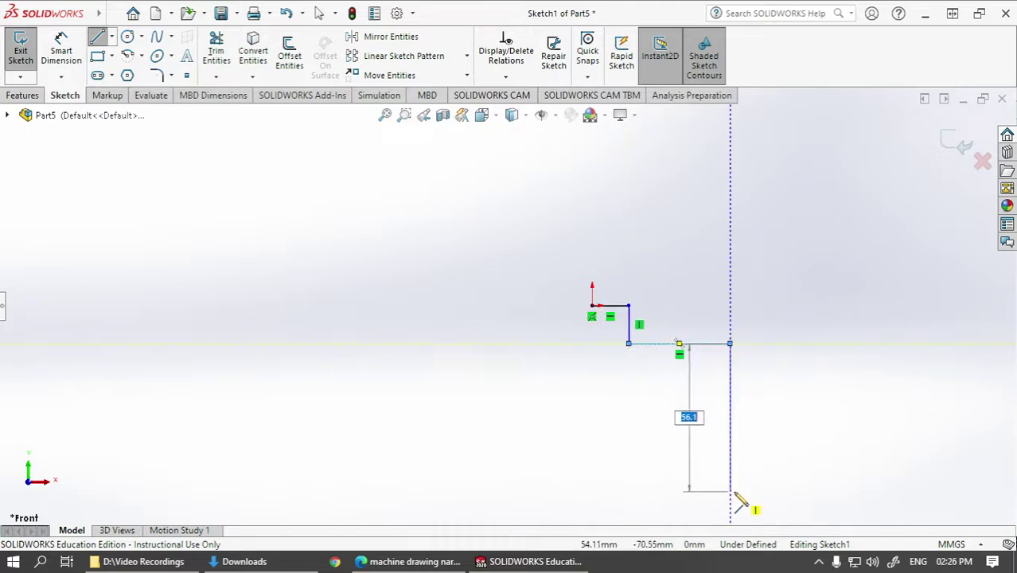
click(728, 491)
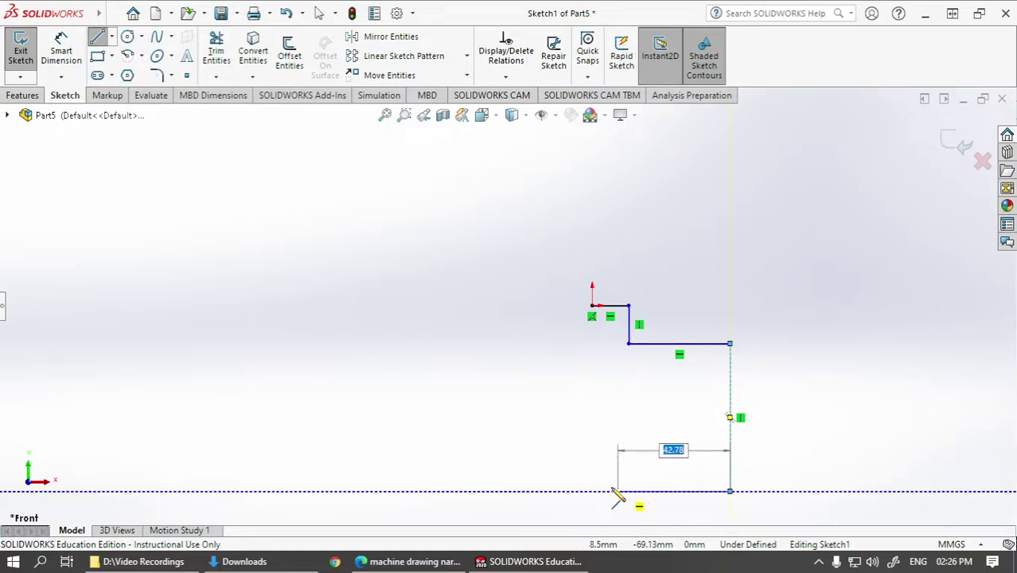
click(678, 491)
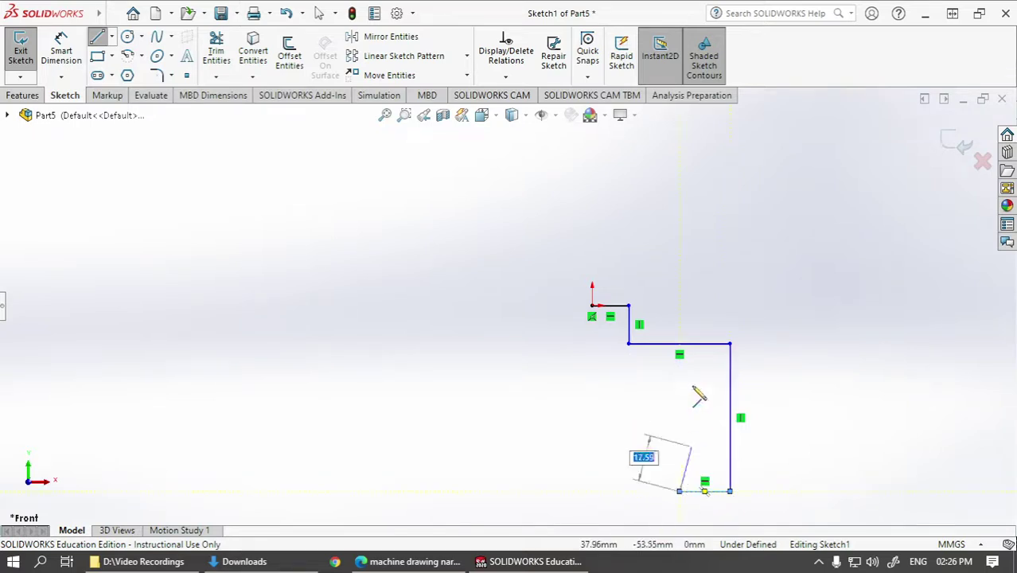
scroll(676, 318, up, 3)
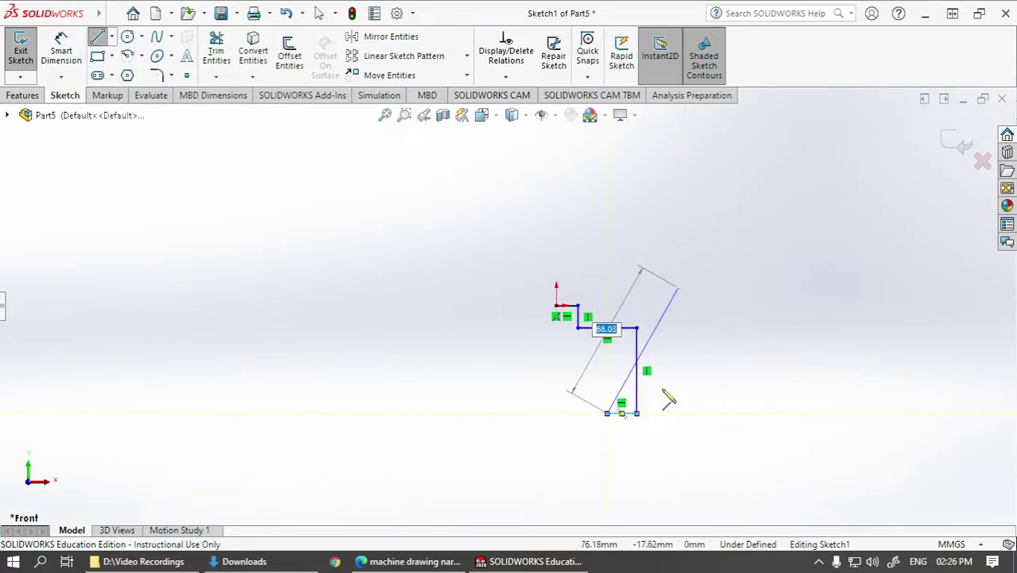
click(607, 483)
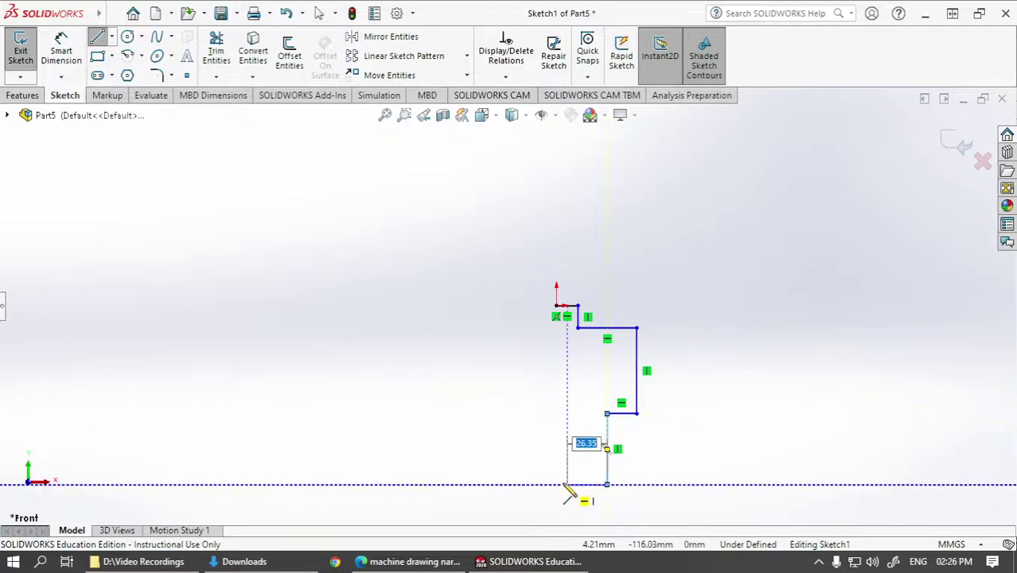
click(556, 483)
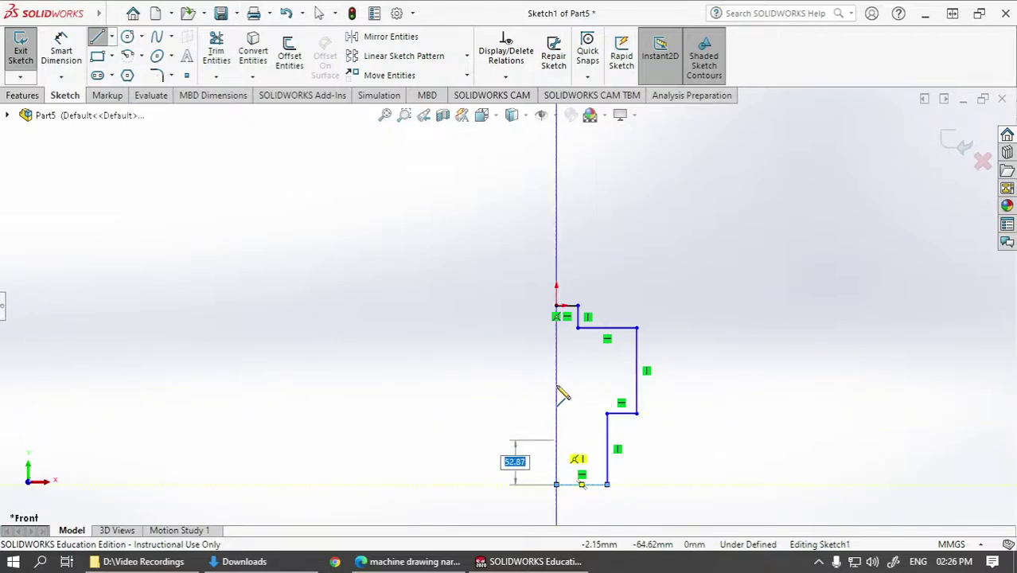
click(556, 307)
key(Escape)
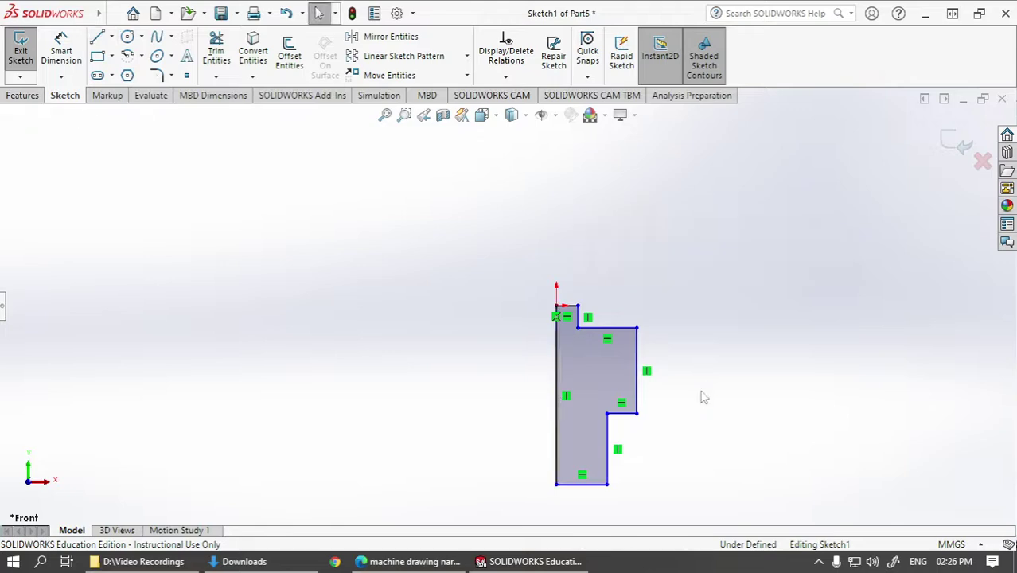
scroll(679, 494, down, 2)
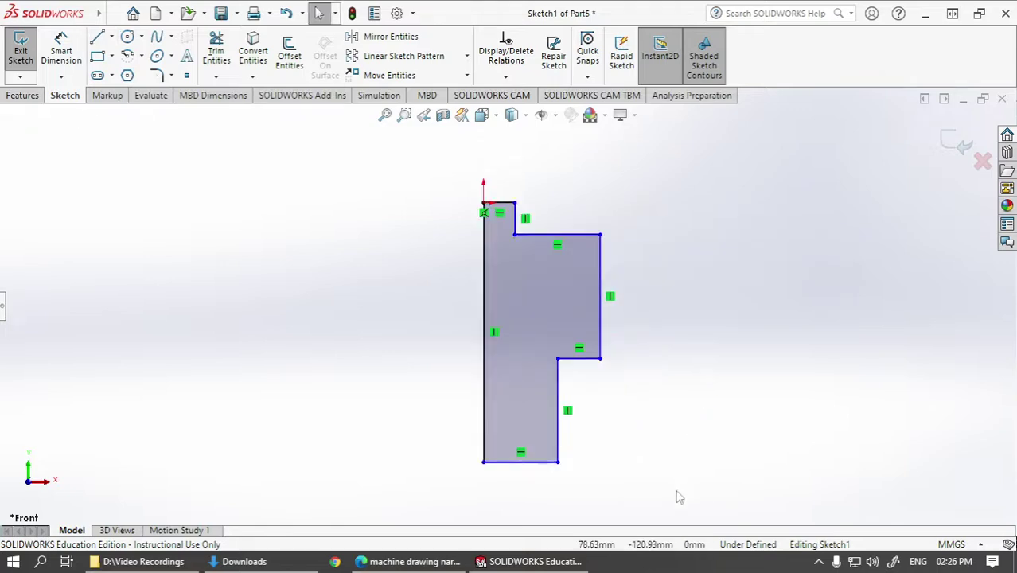
- After checking the reference drawing, dimension the top step height to 13 mm
key(alt+Tab)
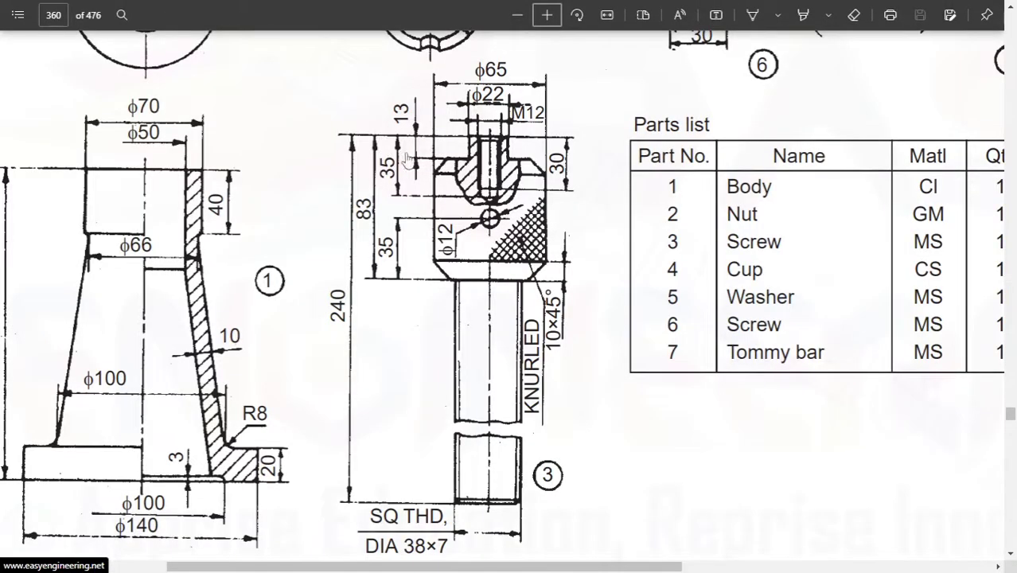
key(alt+Tab)
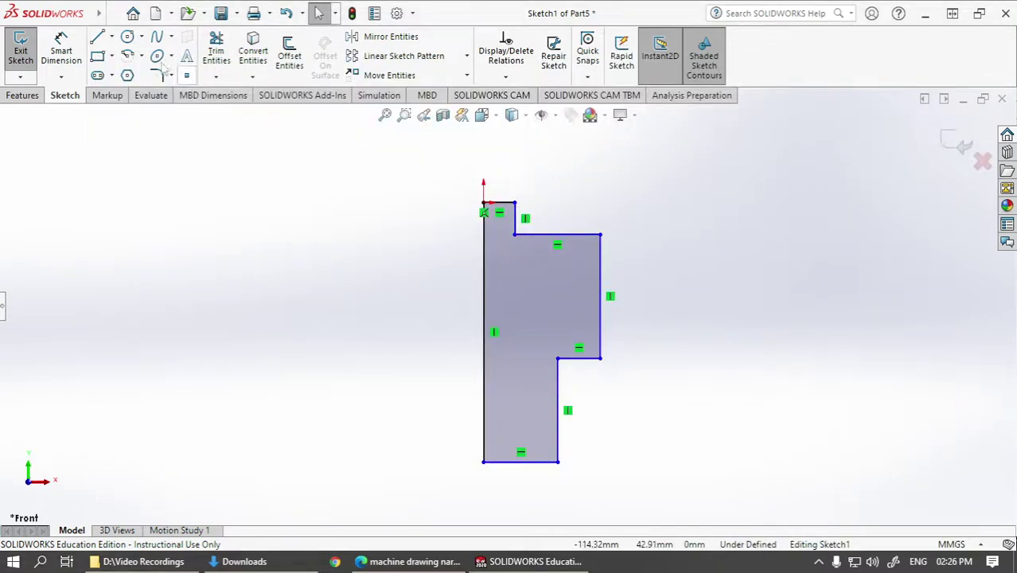
click(62, 52)
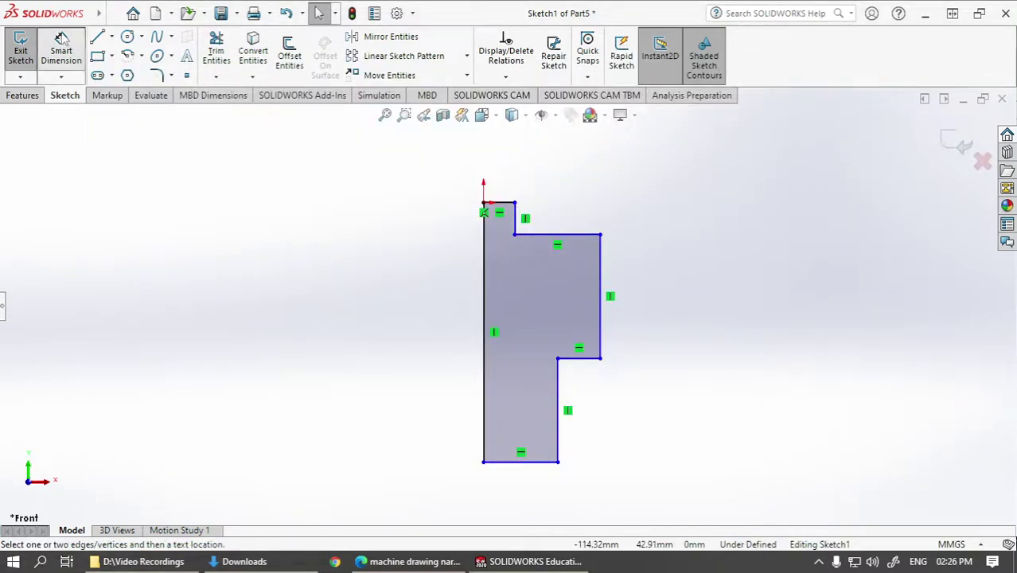
click(553, 235)
click(508, 202)
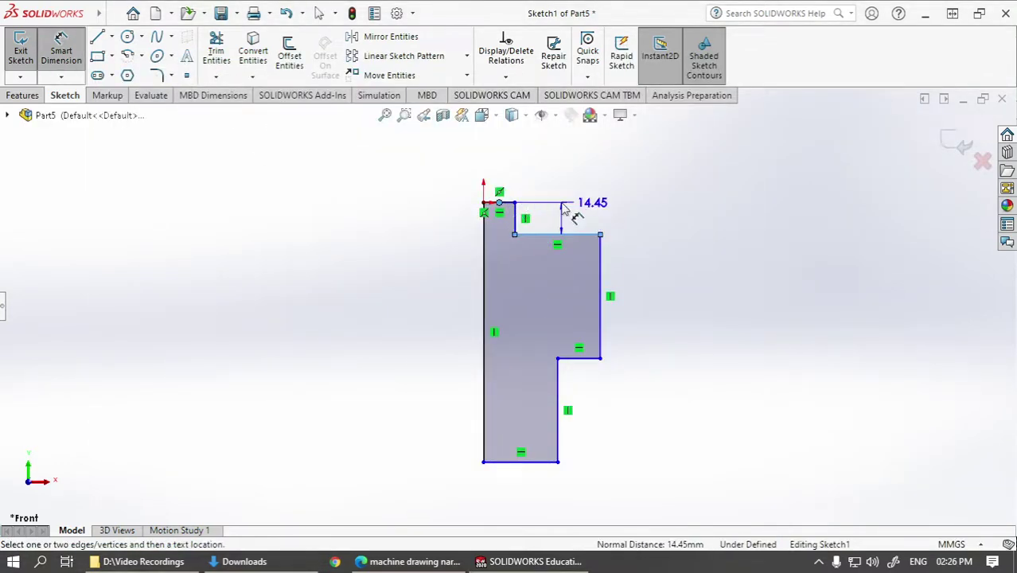
click(627, 208)
text(13)
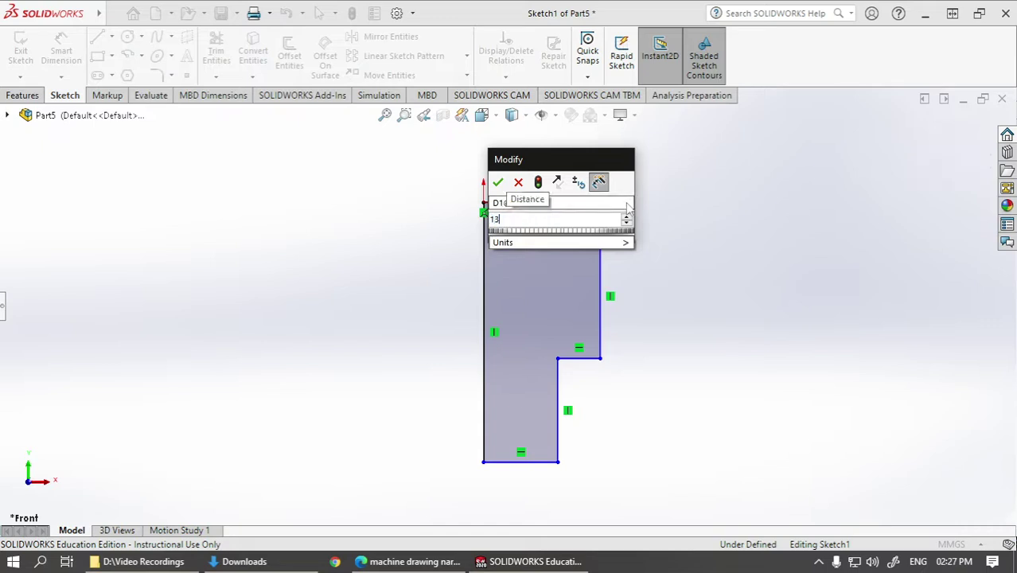
key(Return)
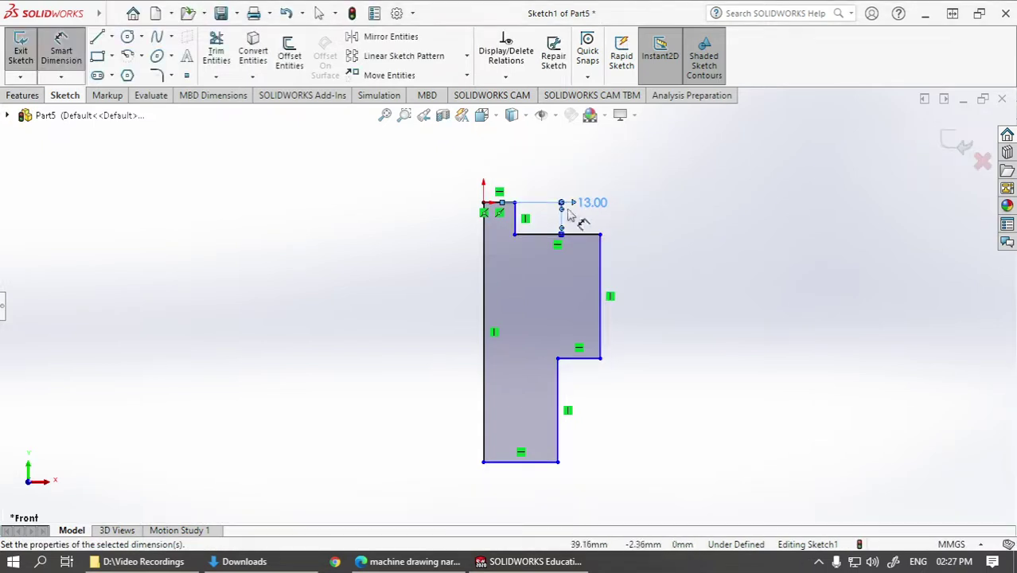
- Dimension the head height from the top edge to the lower shoulder as 83 mm
click(496, 203)
click(587, 359)
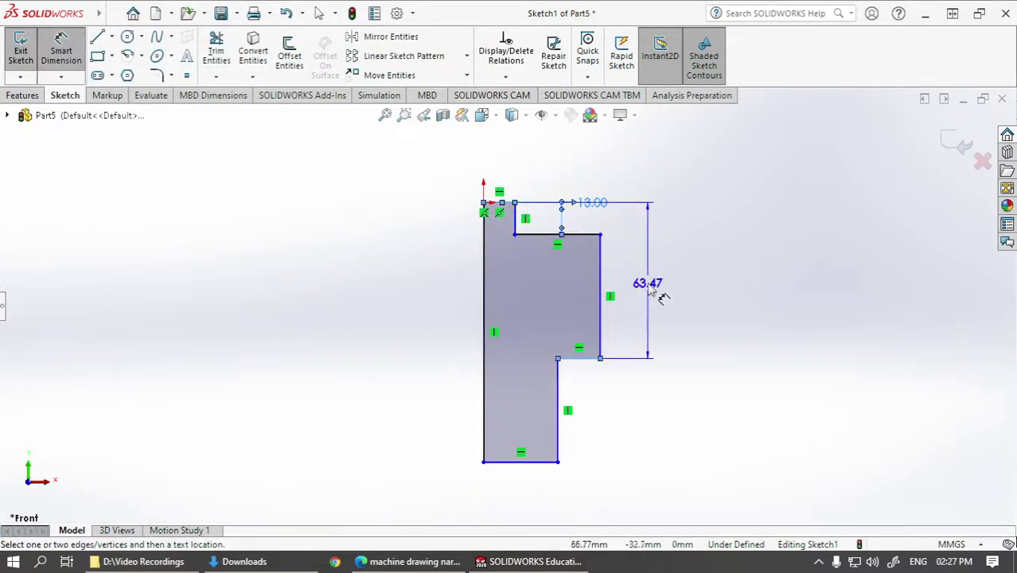
click(710, 281)
text(83)
key(Return)
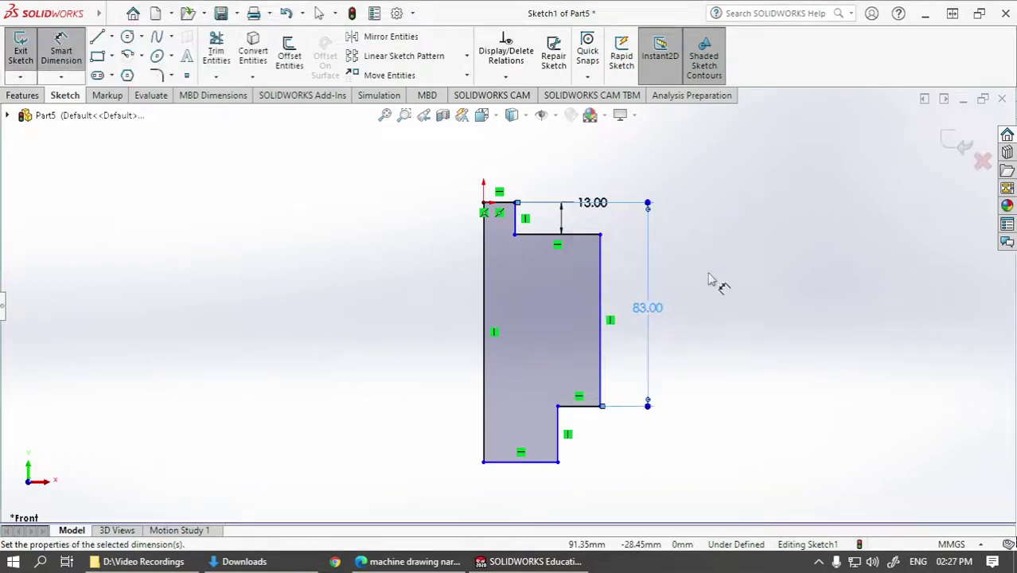
key(alt+Tab)
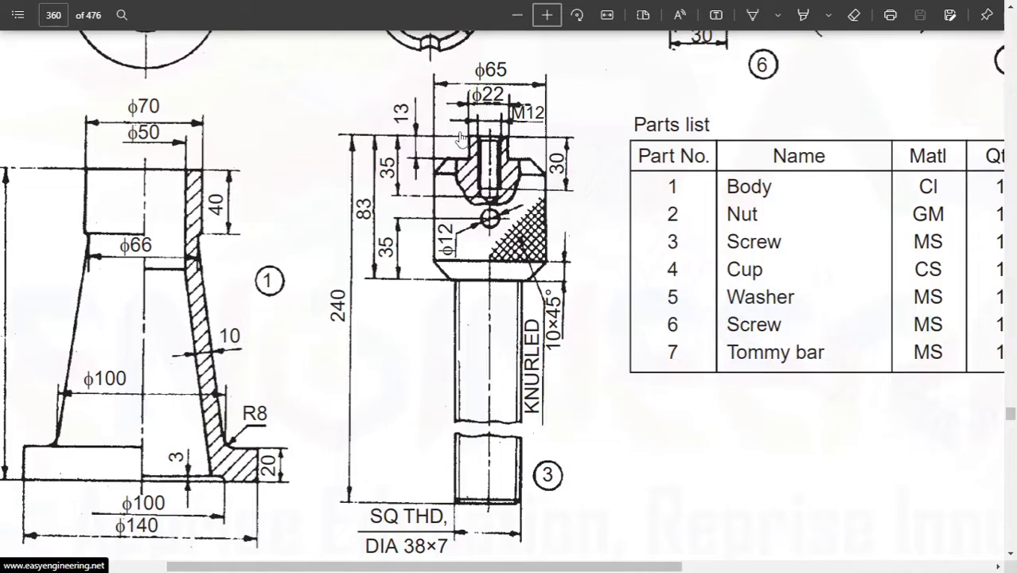
key(alt+Tab)
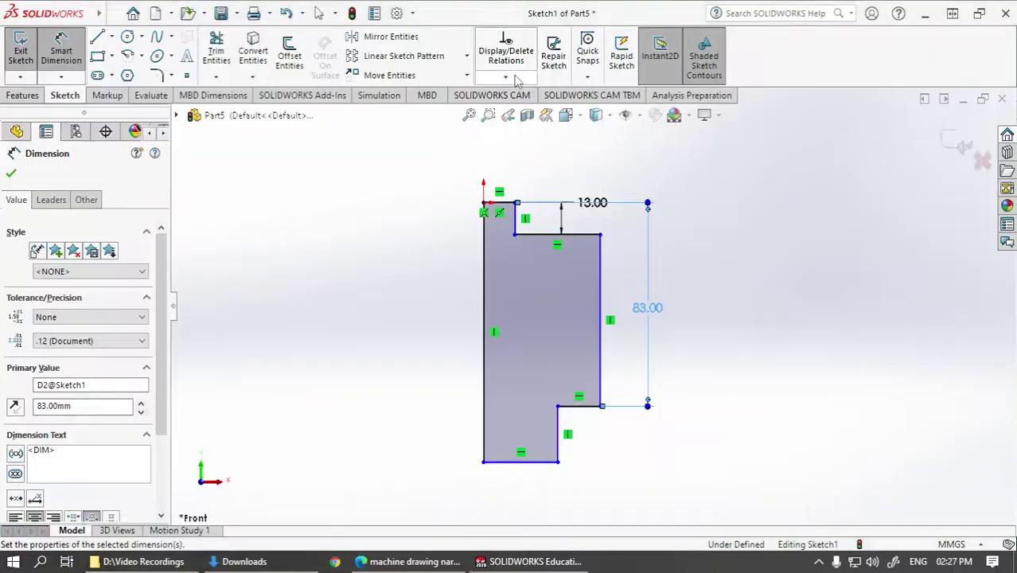
- Convert the profile's left vertical edge into a construction centreline for the axis
key(Escape)
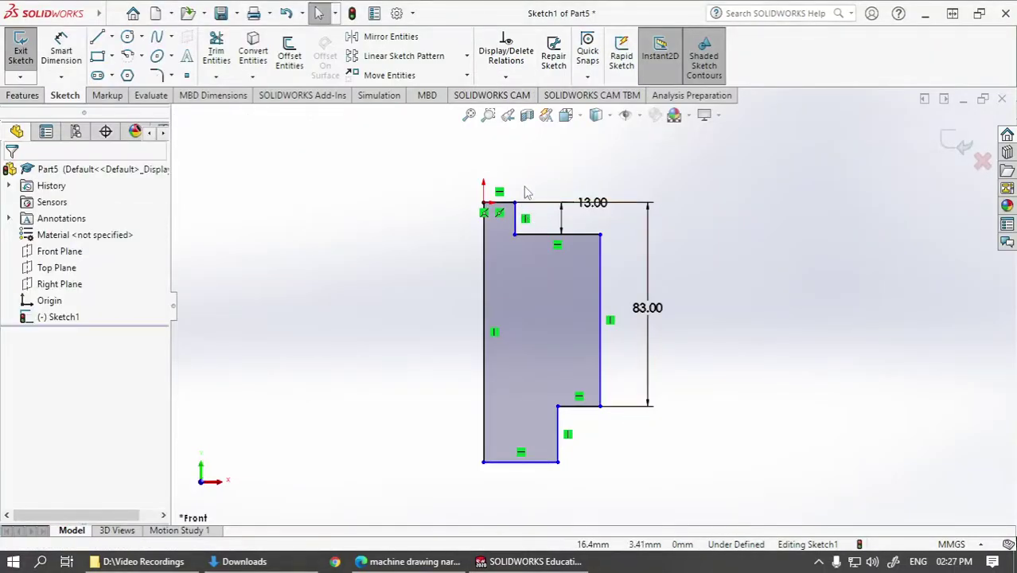
click(483, 270)
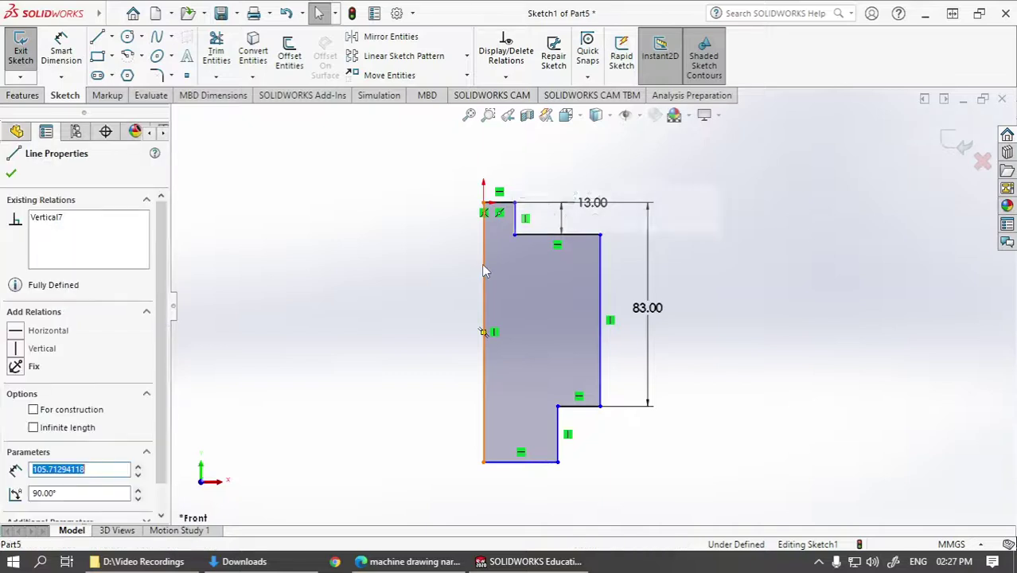
click(443, 256)
click(488, 268)
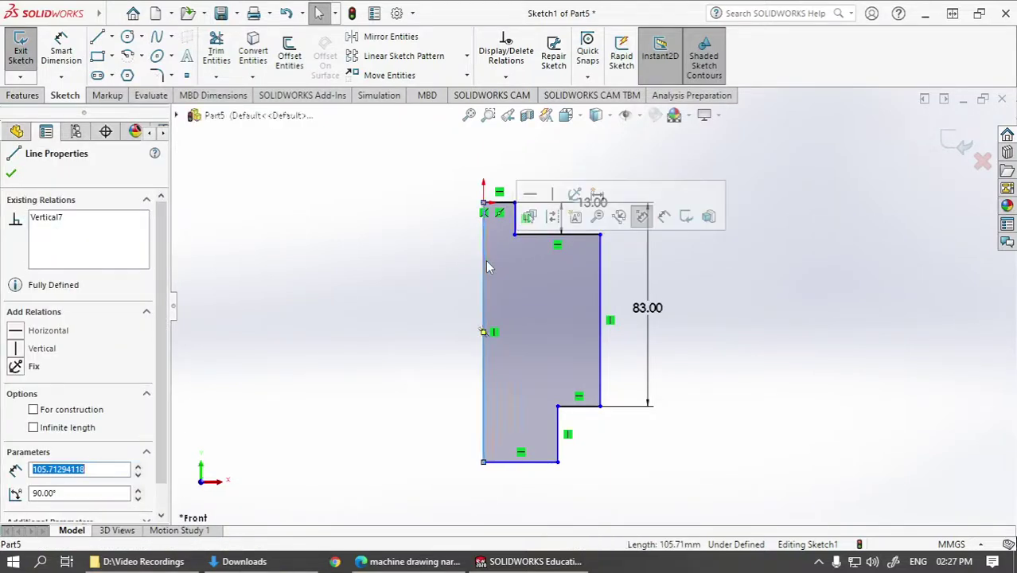
click(554, 226)
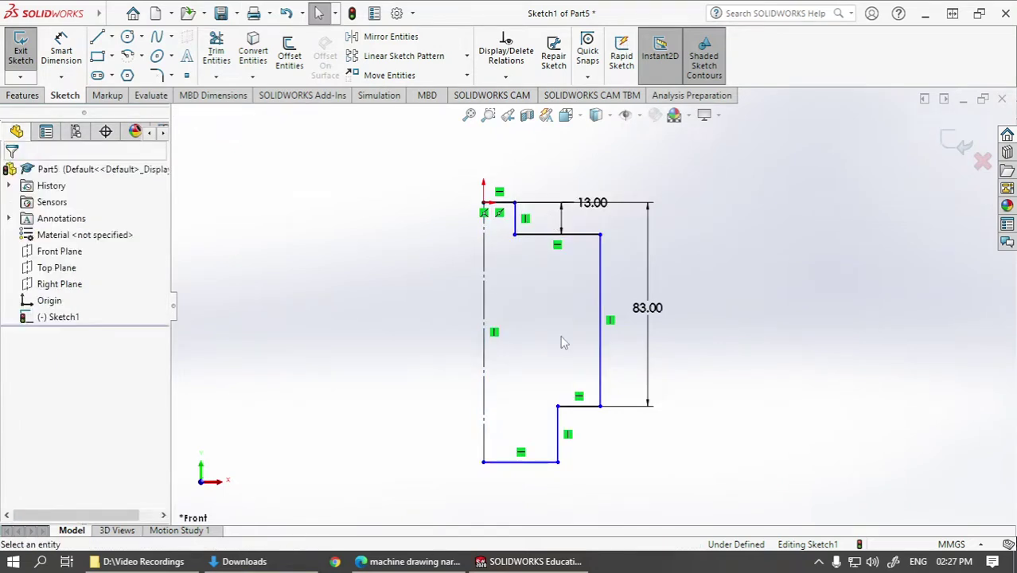
click(484, 267)
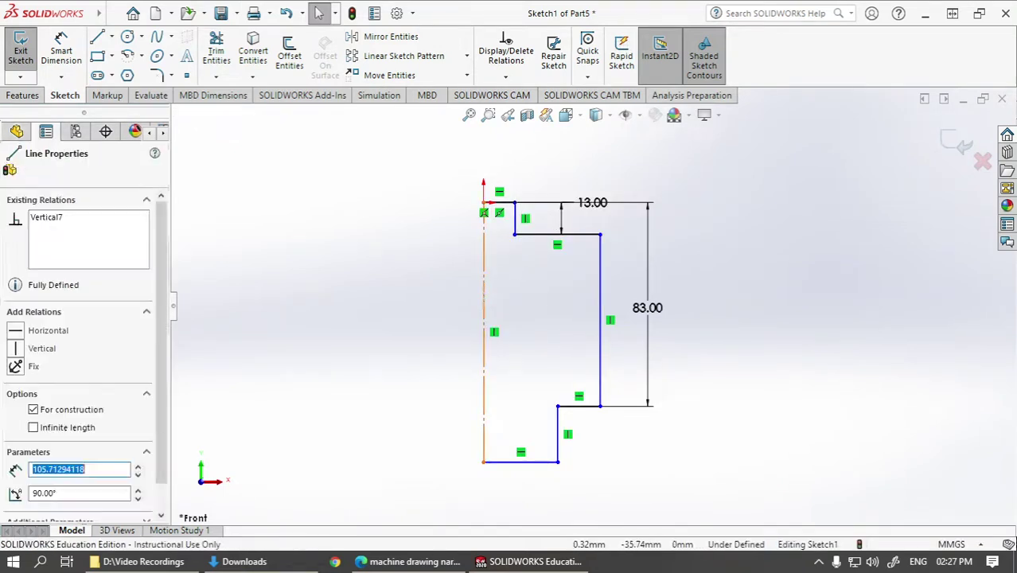
click(517, 297)
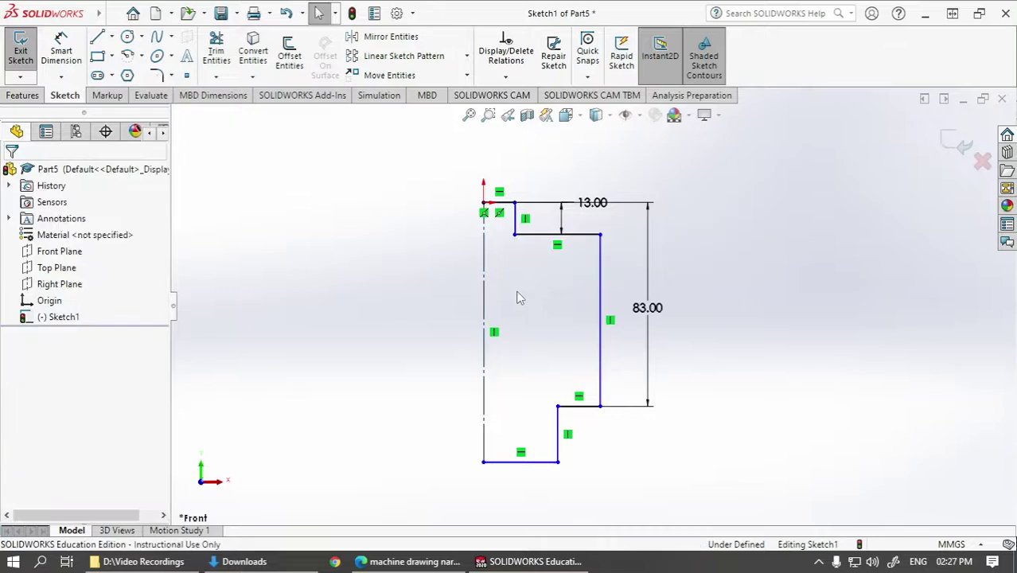
- Add diameter dimensions about the centreline: 22 mm top hole and 65 mm head
click(60, 52)
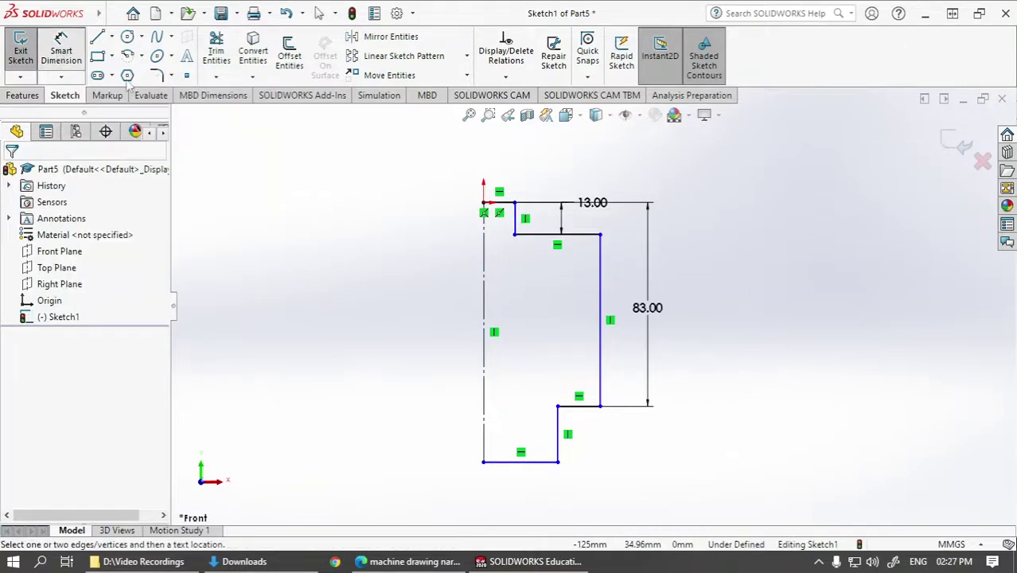
click(517, 219)
click(483, 241)
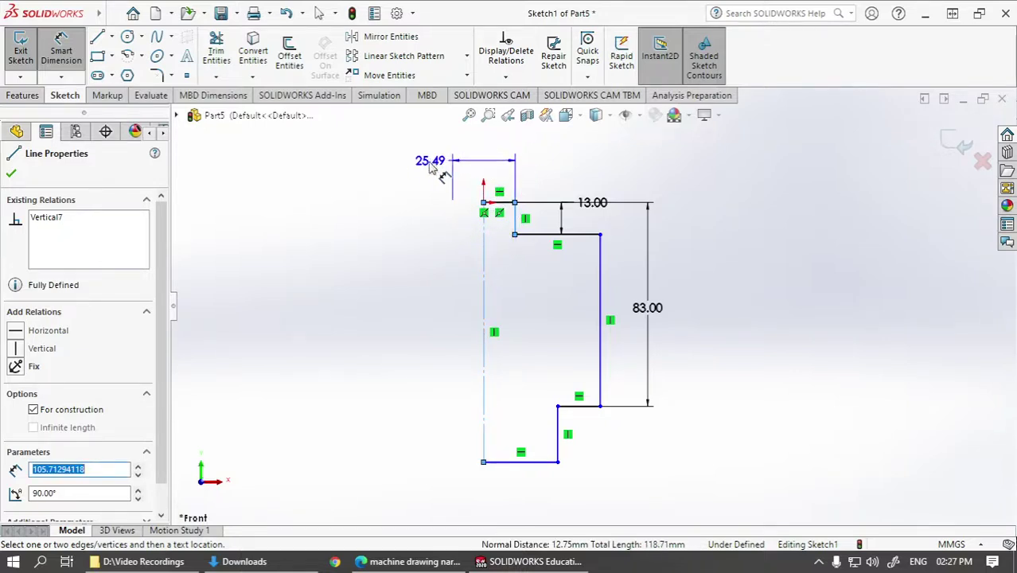
click(434, 166)
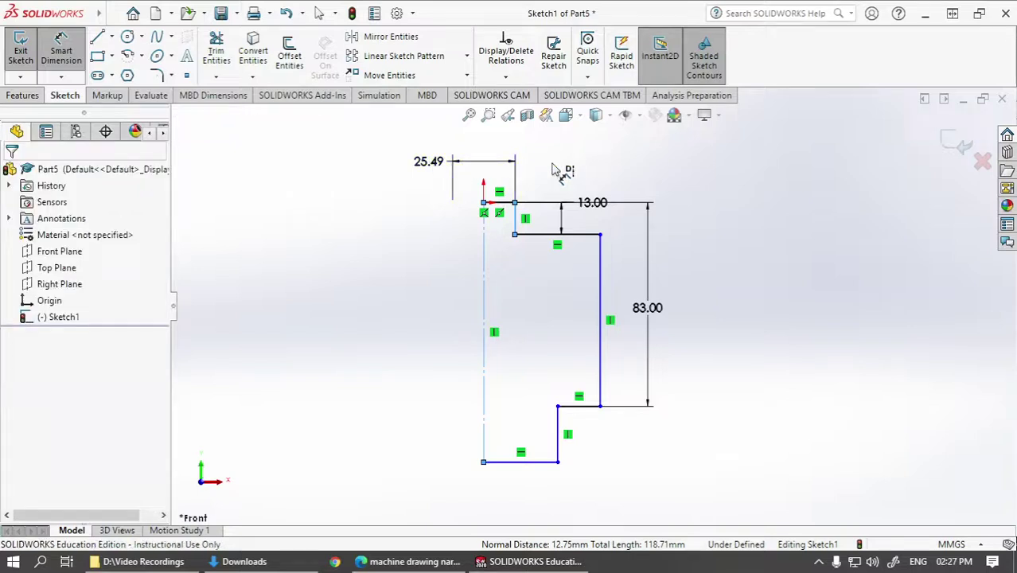
text(22)
key(Return)
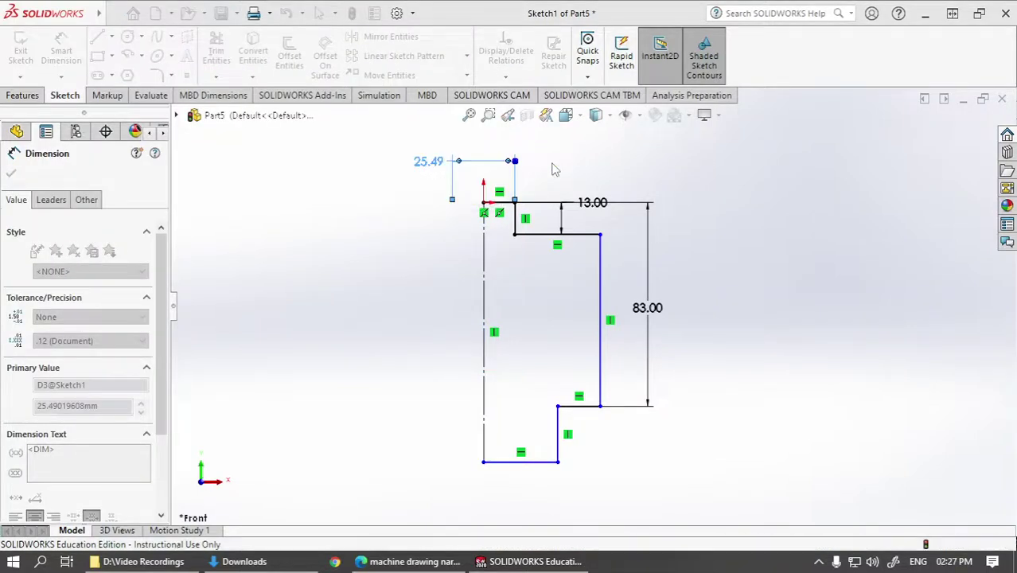
click(601, 253)
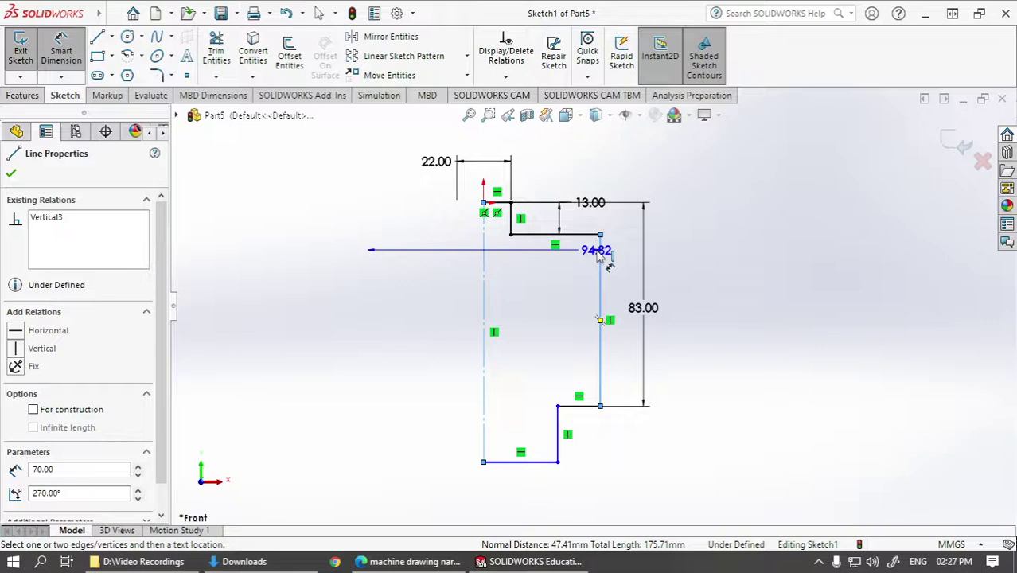
click(548, 141)
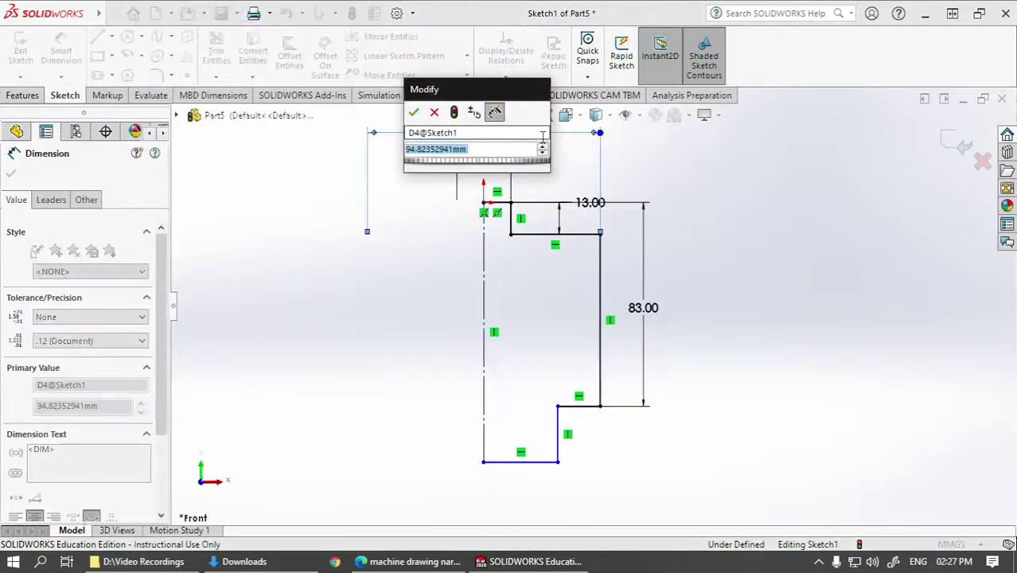
text(65)
key(Return)
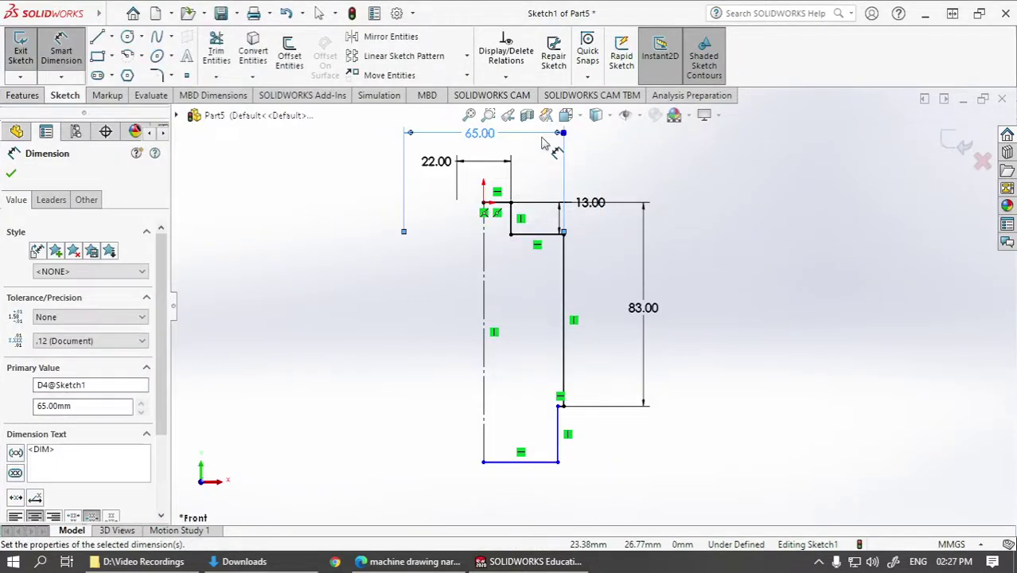
- Dimension the shank diameter and set the overall length to 240 mm
click(561, 437)
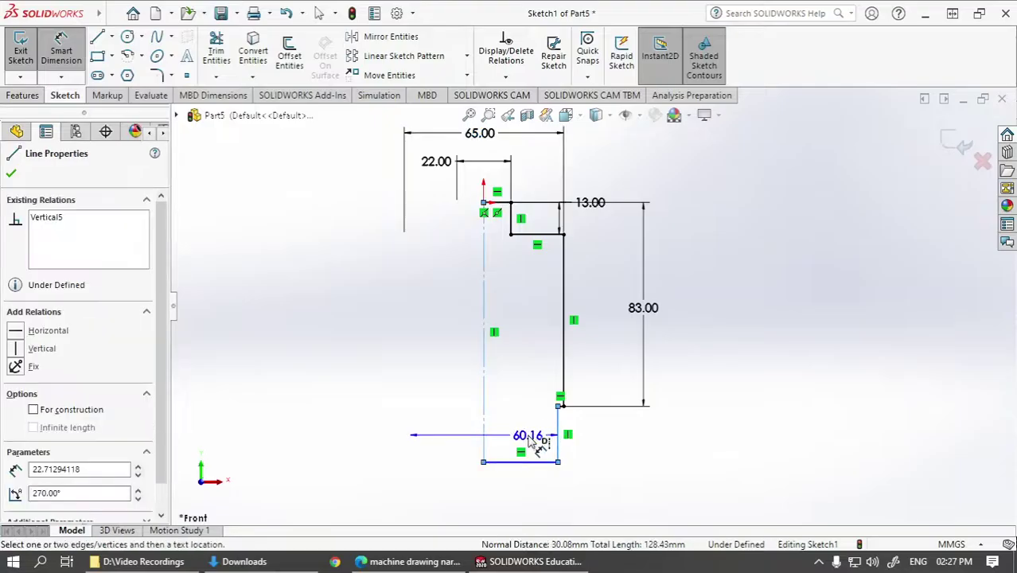
key(alt+Tab)
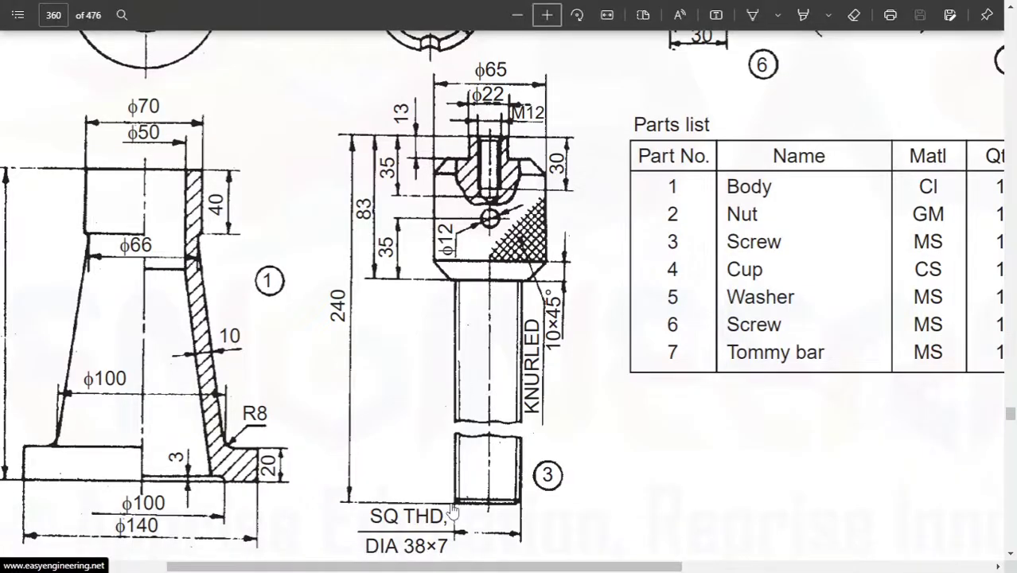
key(alt+Tab)
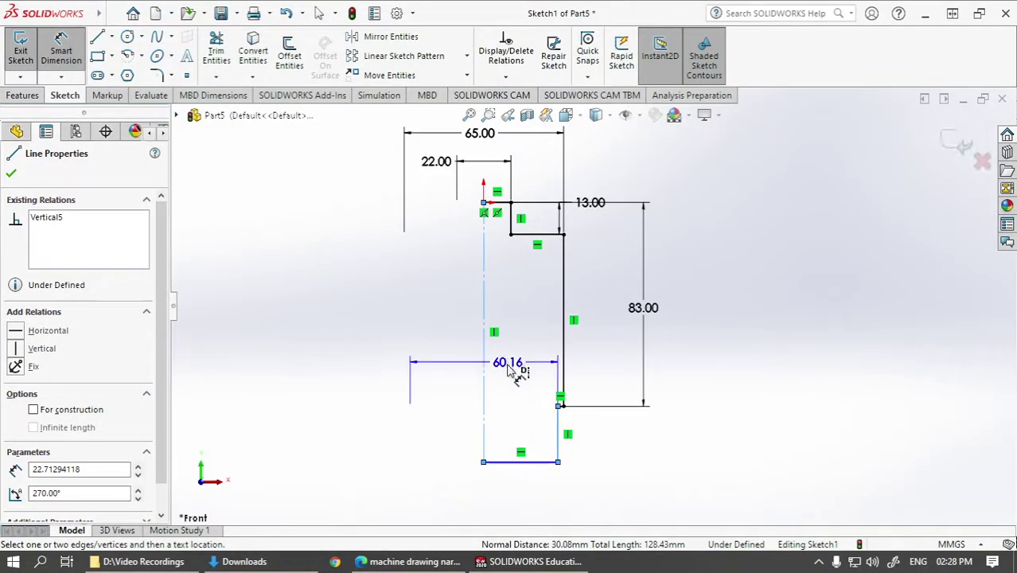
click(507, 374)
text(3)
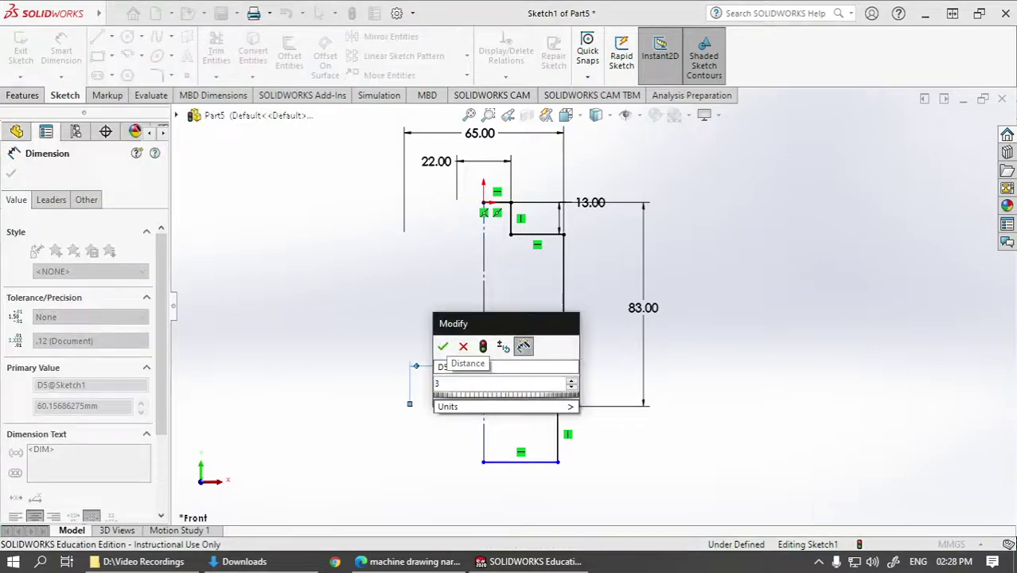
text(6)
key(Return)
key(alt+Tab)
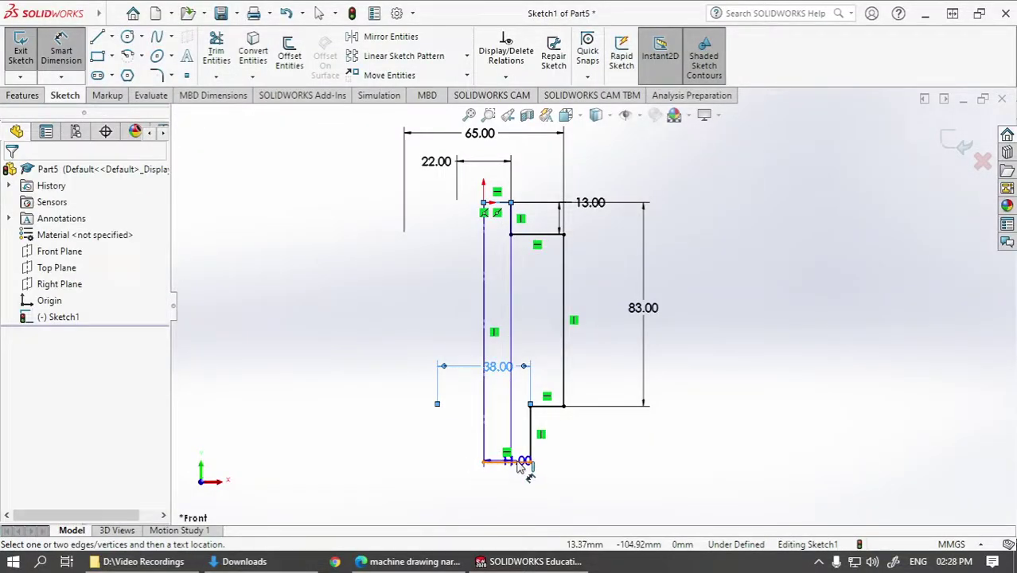
click(483, 430)
click(345, 347)
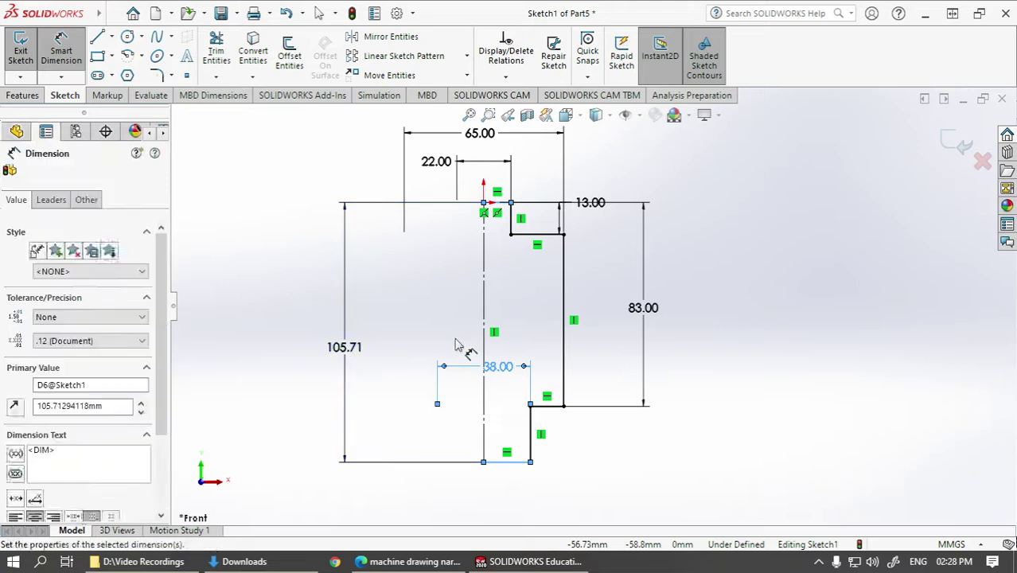
key(Return)
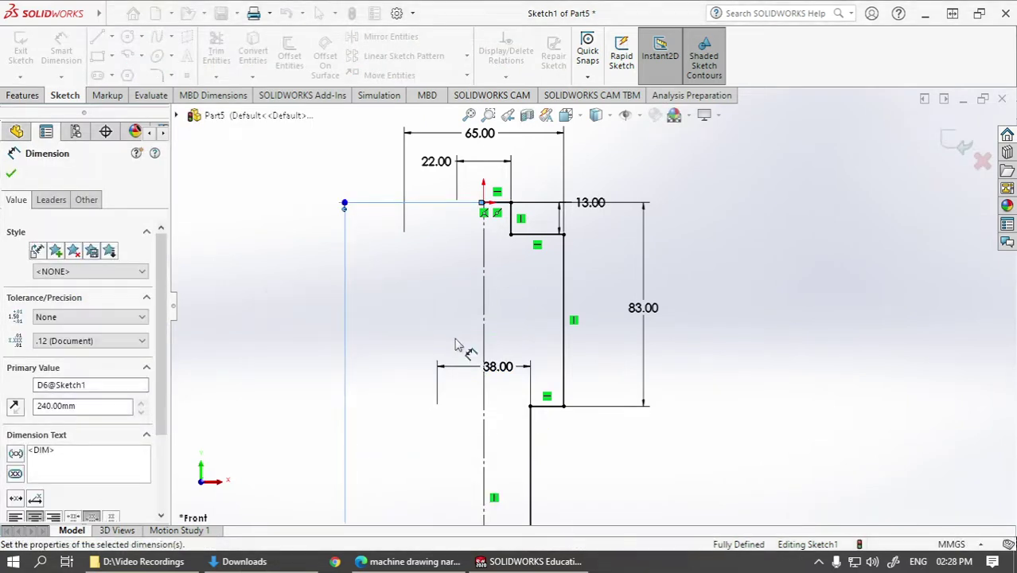
- Turn the centreline back into a normal solid line
scroll(541, 334, up, 3)
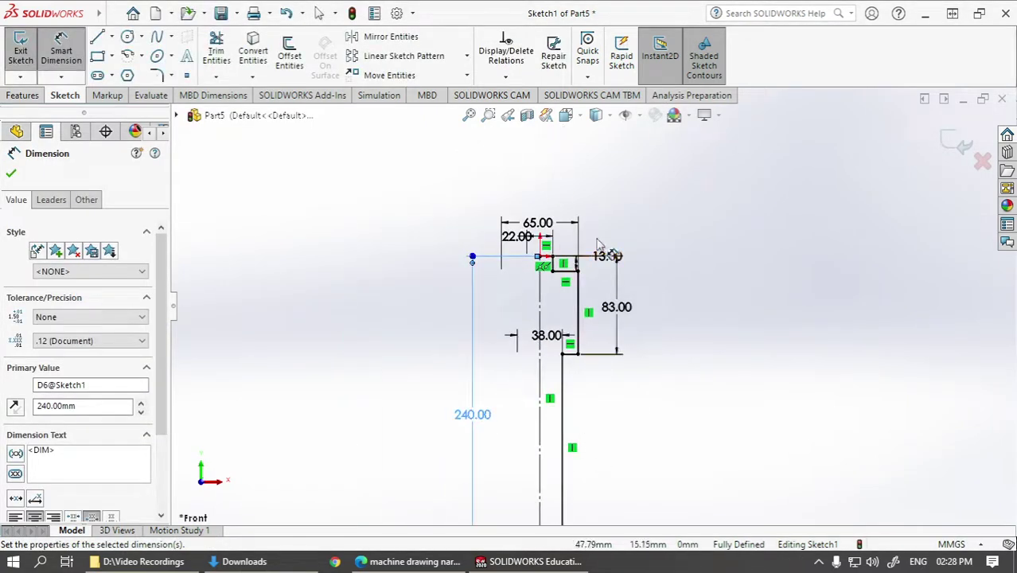
scroll(579, 352, down, 2)
scroll(574, 210, up, 3)
scroll(563, 402, up, 1)
scroll(562, 402, down, 2)
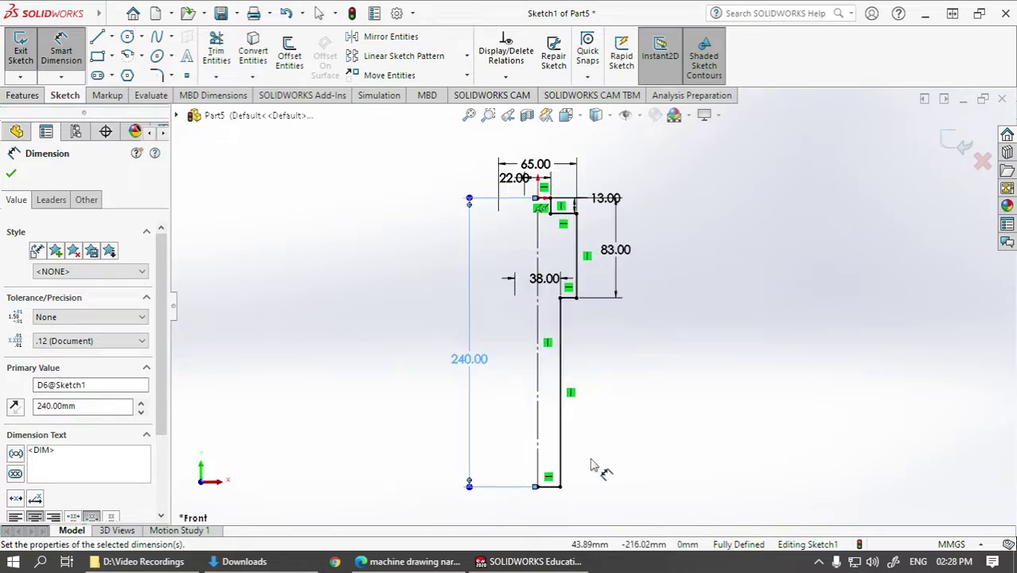
key(Escape)
click(541, 392)
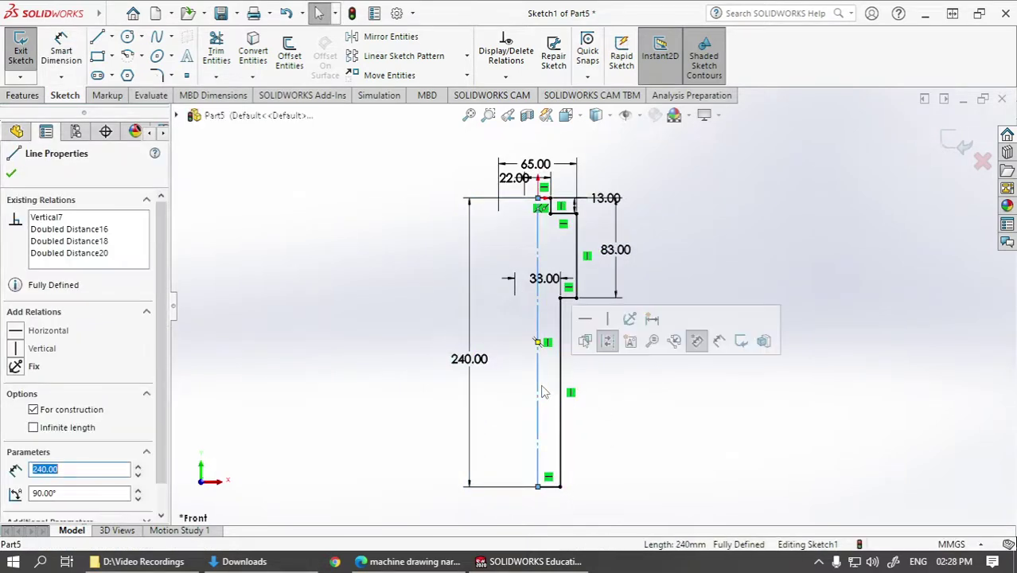
click(609, 340)
click(626, 426)
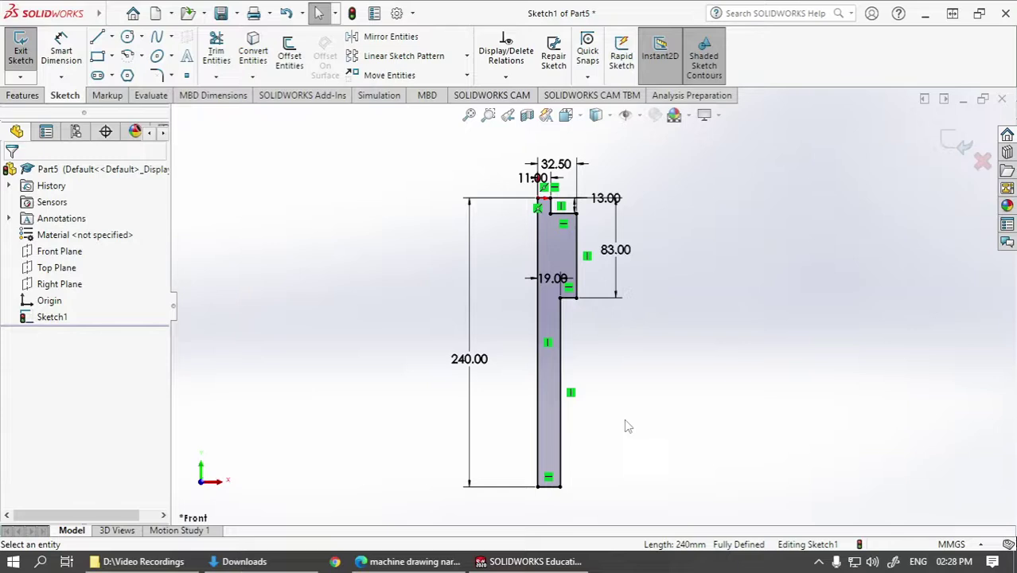
click(23, 94)
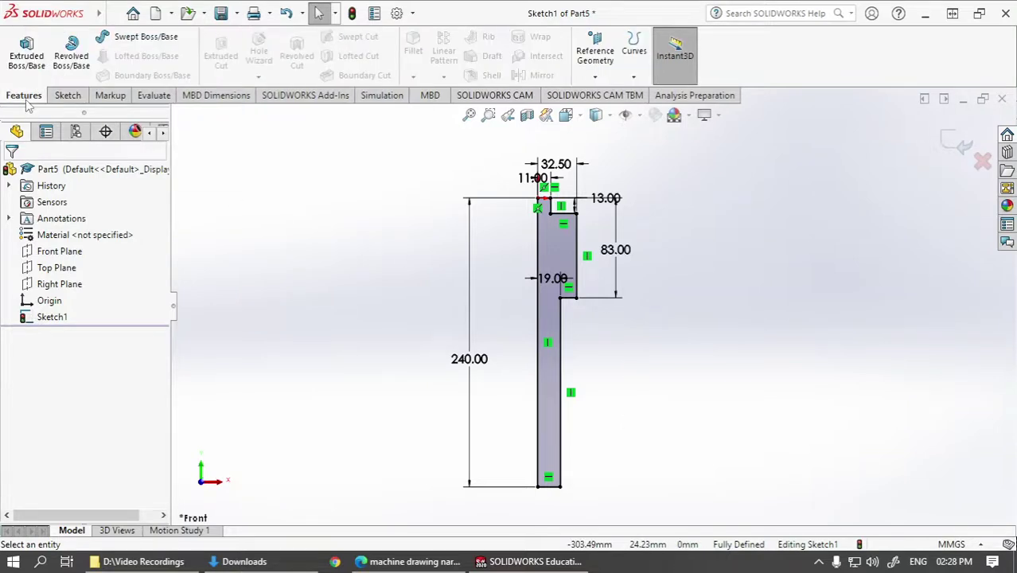
click(69, 70)
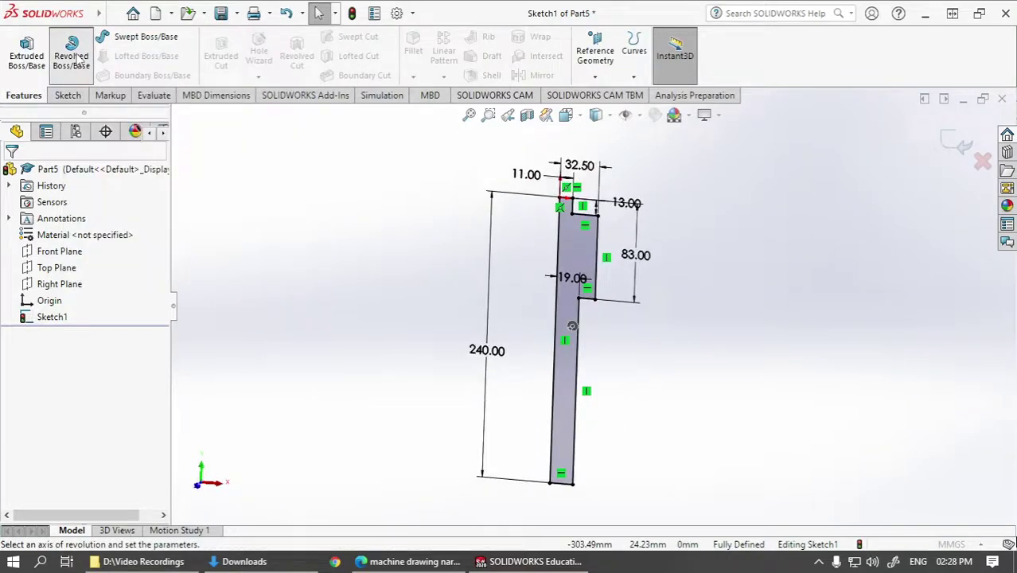
click(61, 225)
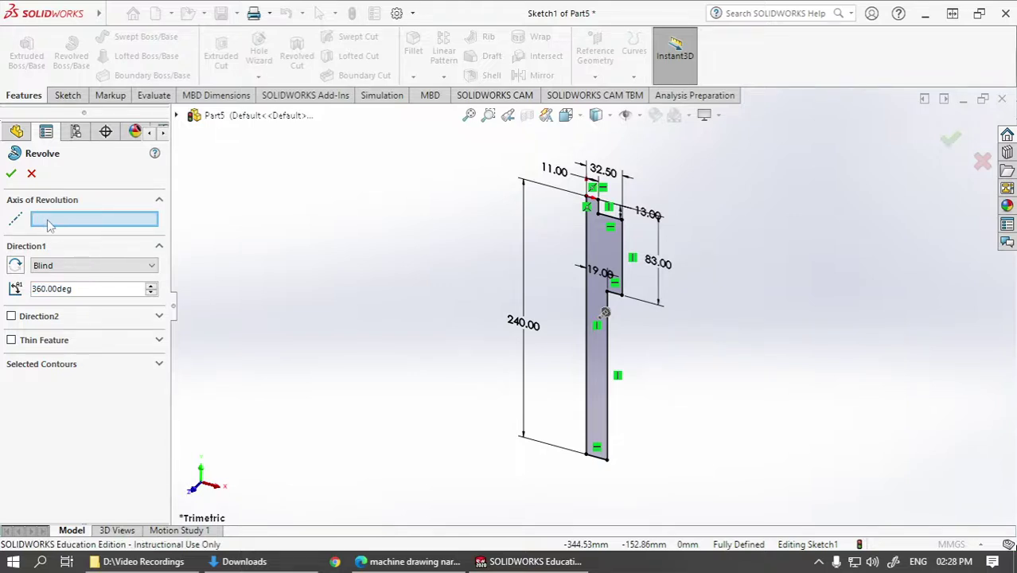
click(586, 253)
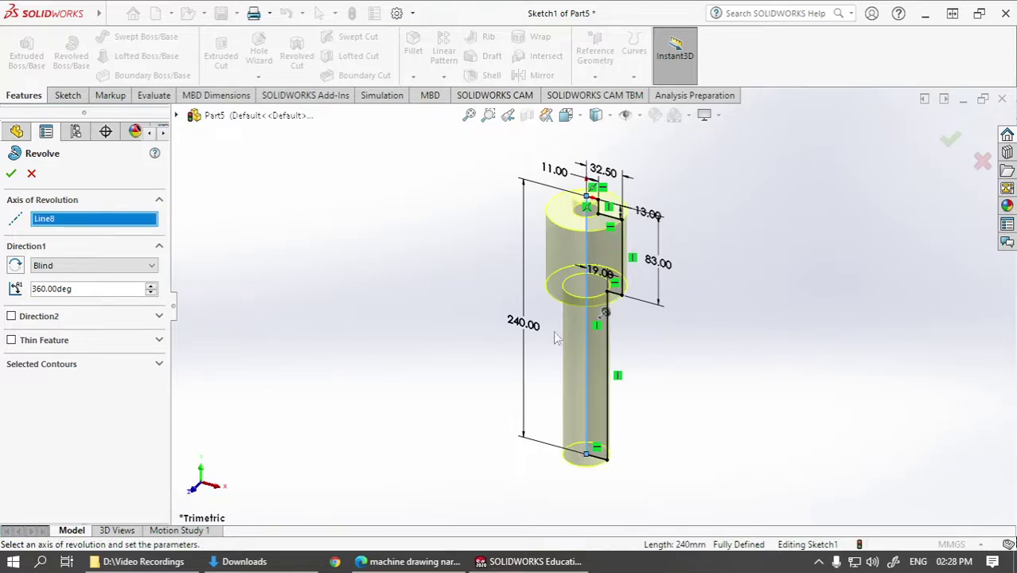
click(951, 142)
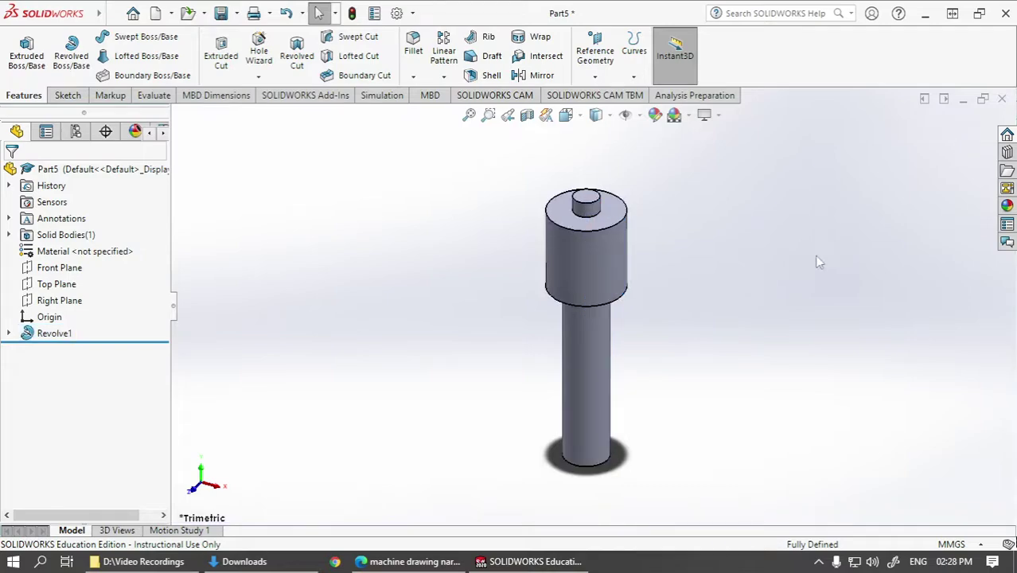
- Chamfer the top and bottom edges of the screw head 10 mm at 45°
key(alt+Tab)
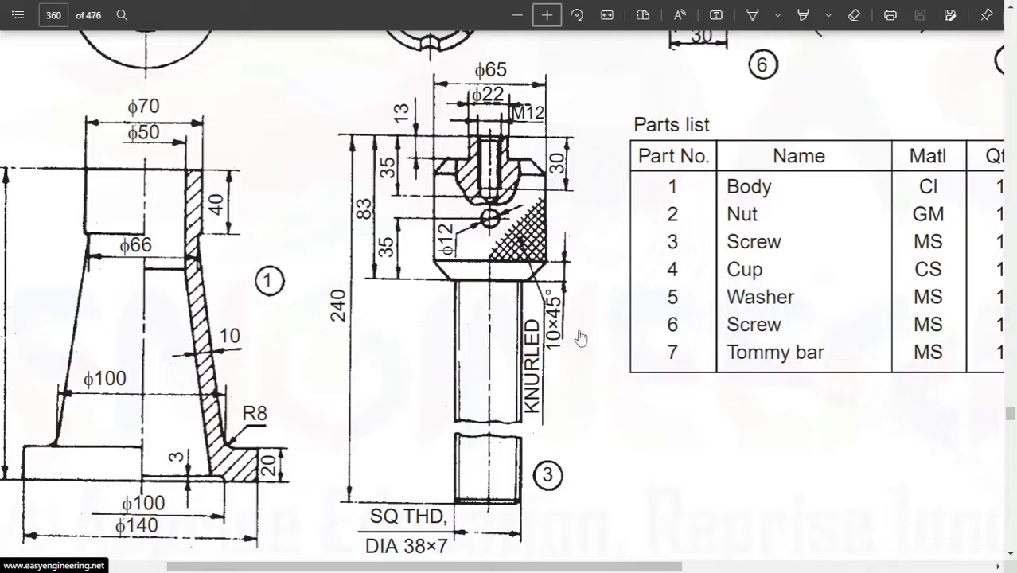
key(alt+Tab)
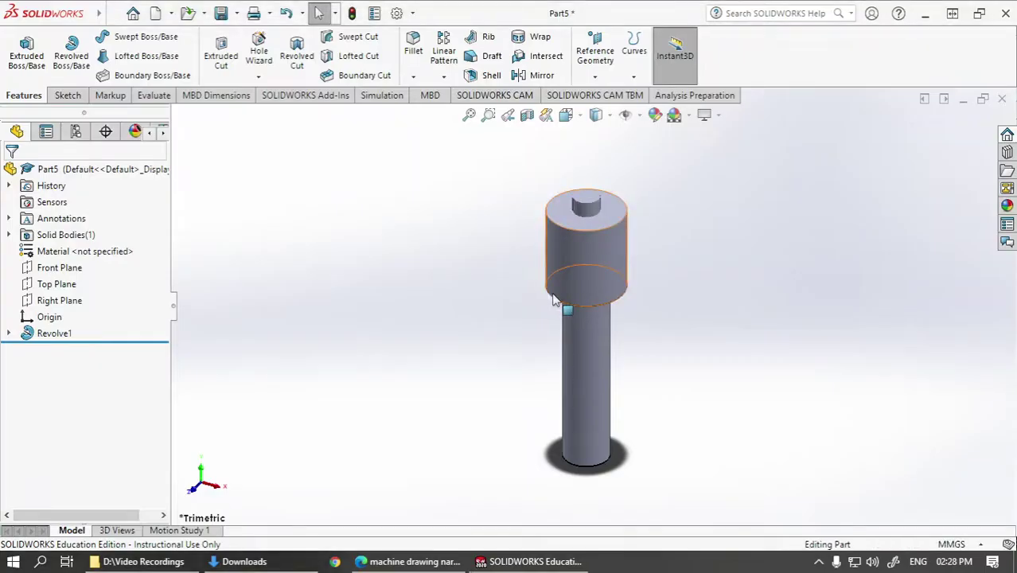
click(413, 77)
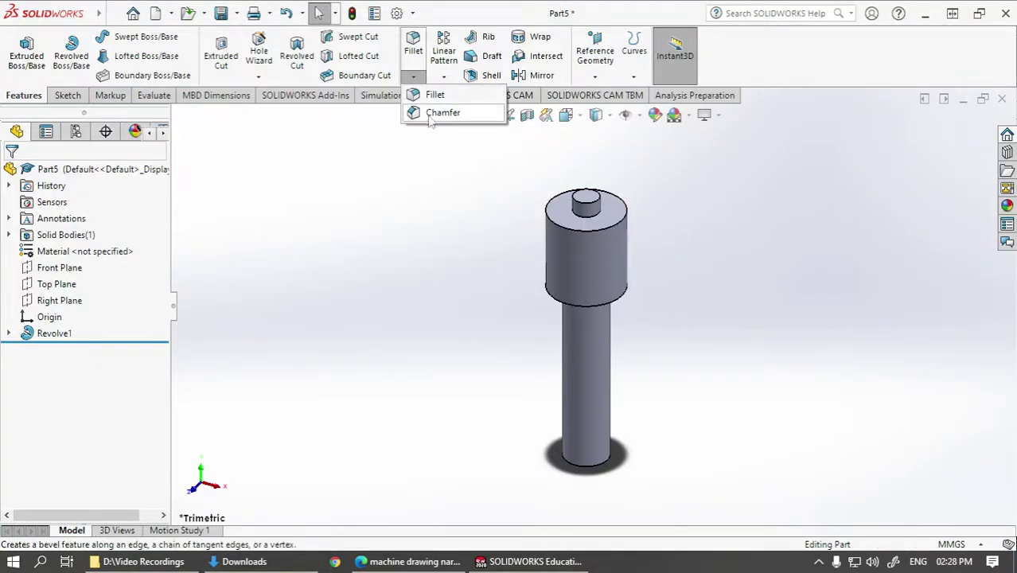
click(441, 113)
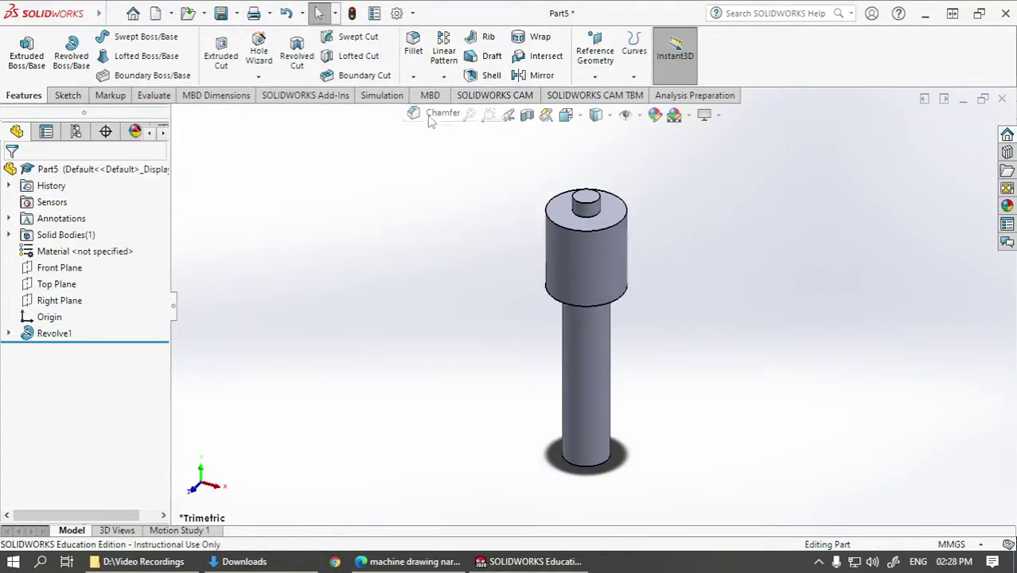
click(631, 226)
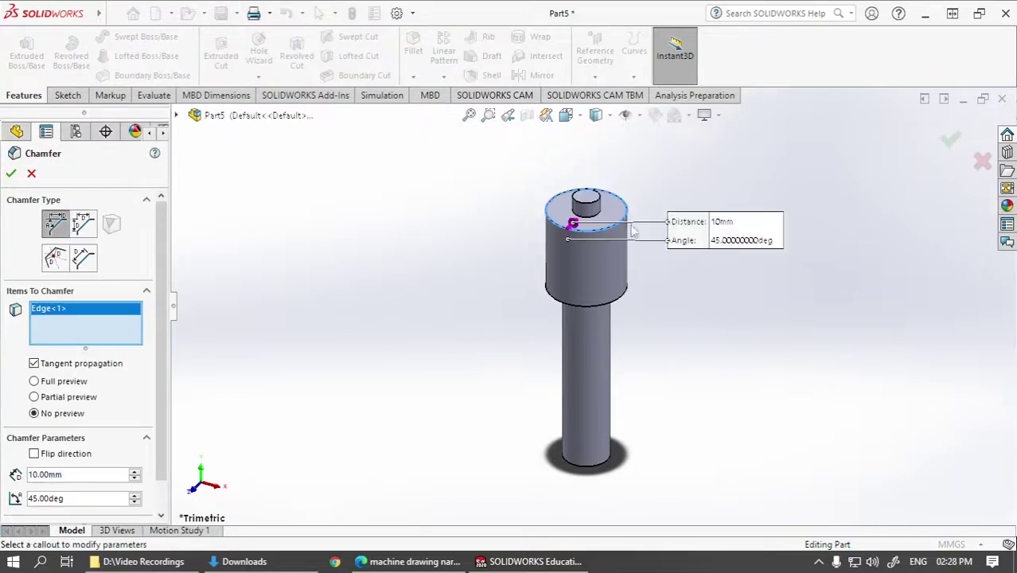
click(628, 299)
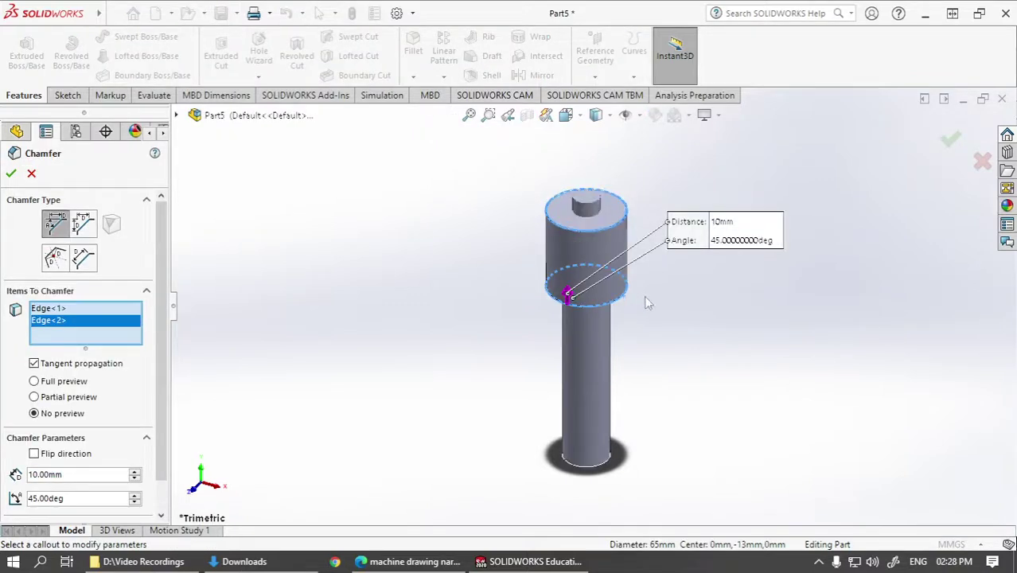
click(68, 498)
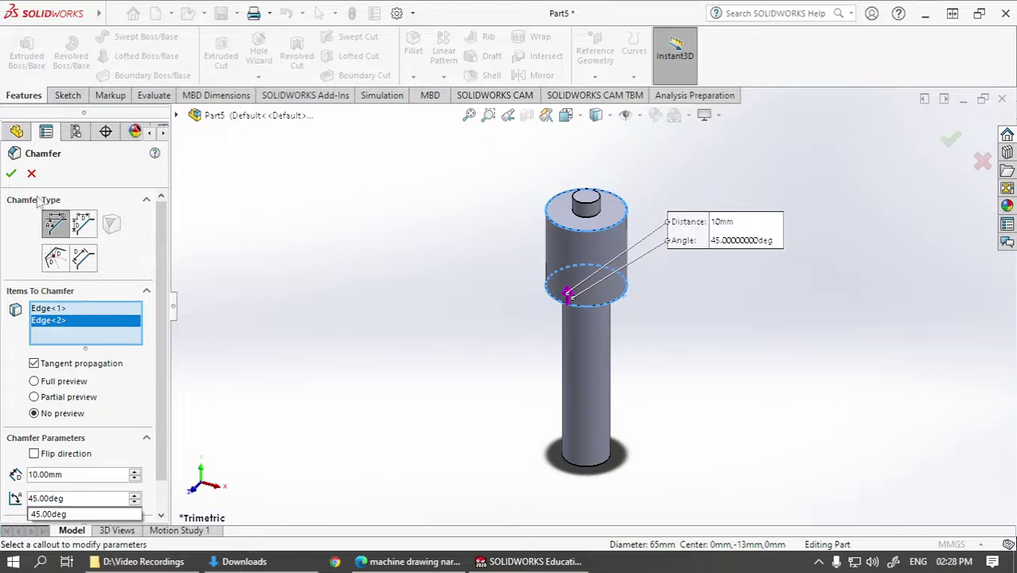
click(11, 174)
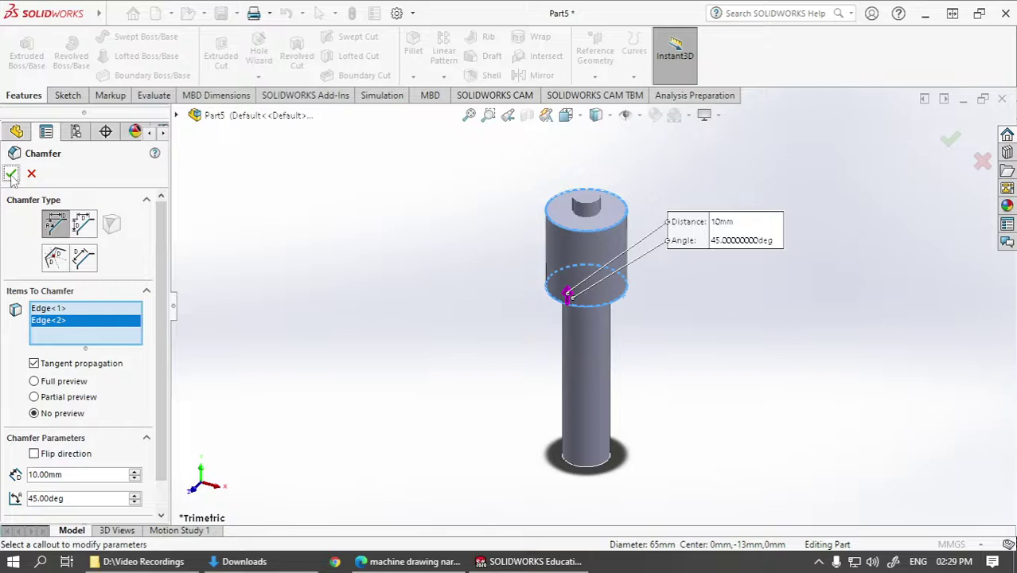
click(11, 175)
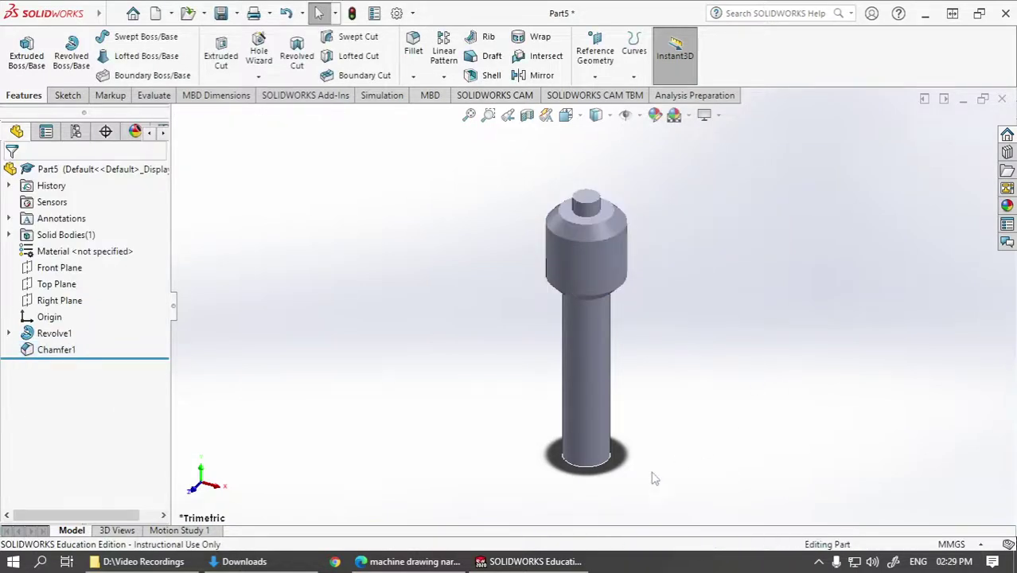
- Chamfer the bottom edge of the shaft 2 mm
click(413, 76)
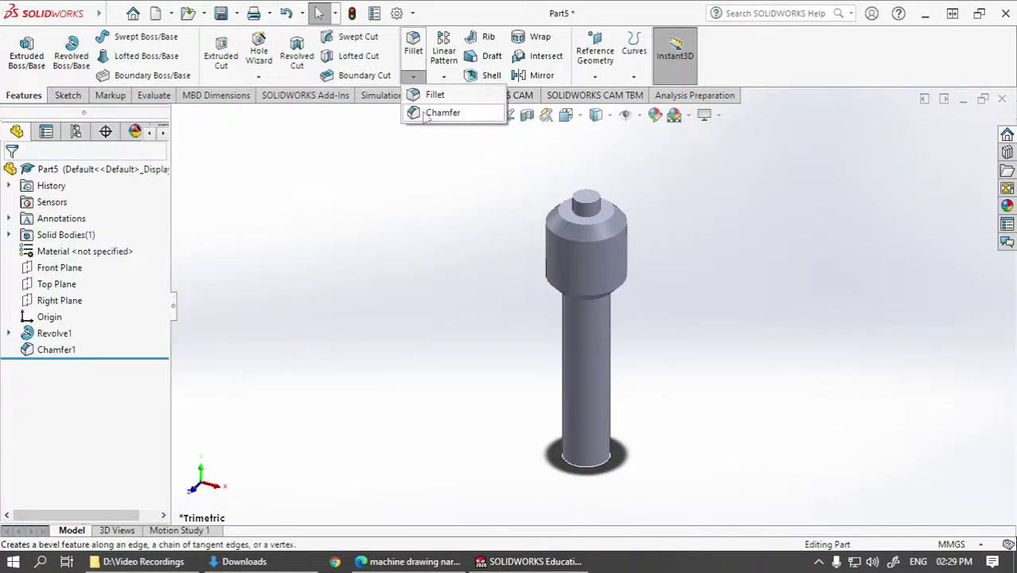
click(427, 114)
click(615, 469)
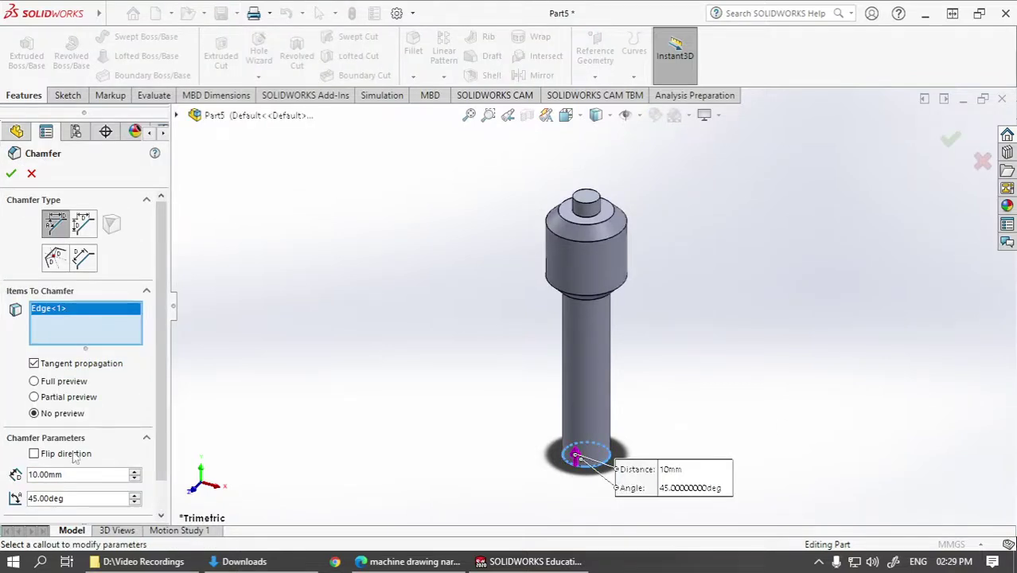
text(2)
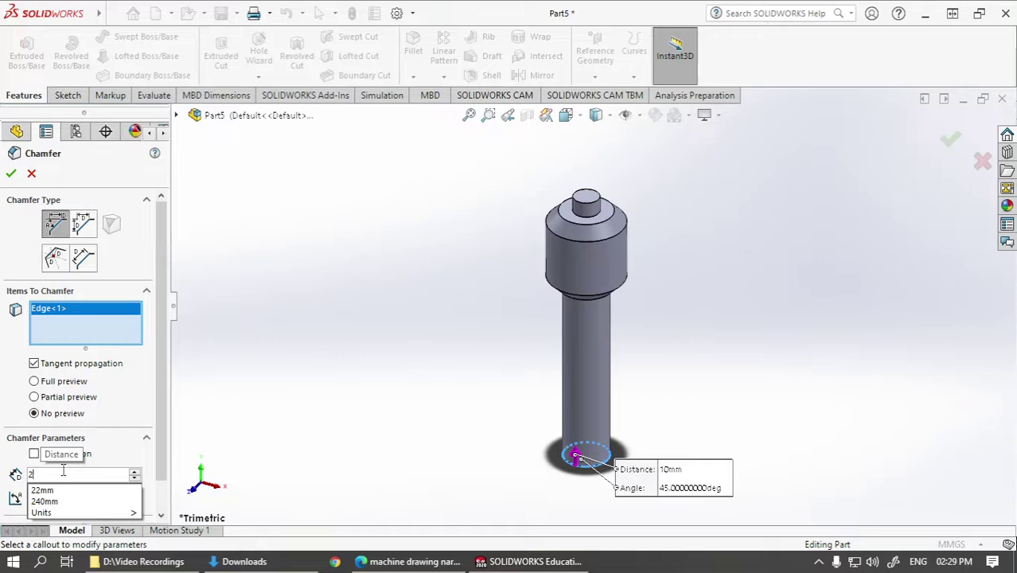
key(Return)
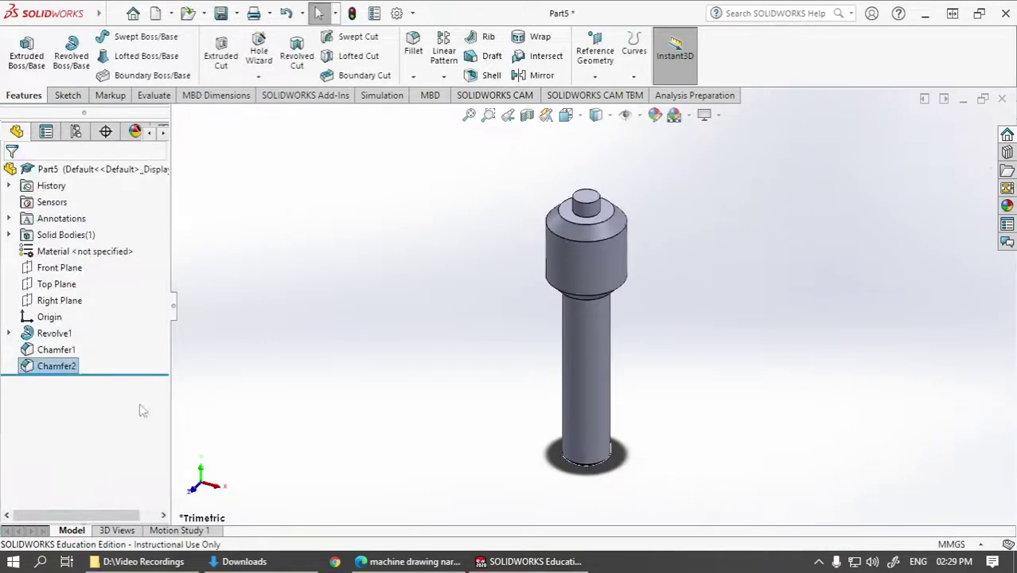
middle_drag(690, 437, 674, 380)
- Orbit and zoom to the screw's top face, checking the reference drawing
middle_drag(590, 170, 591, 208)
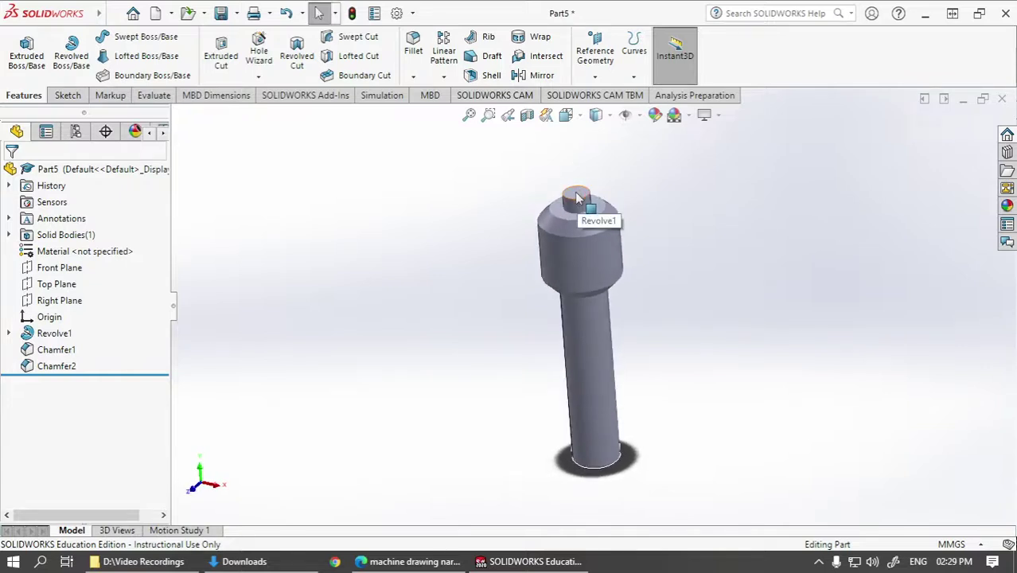
scroll(585, 193, down, 3)
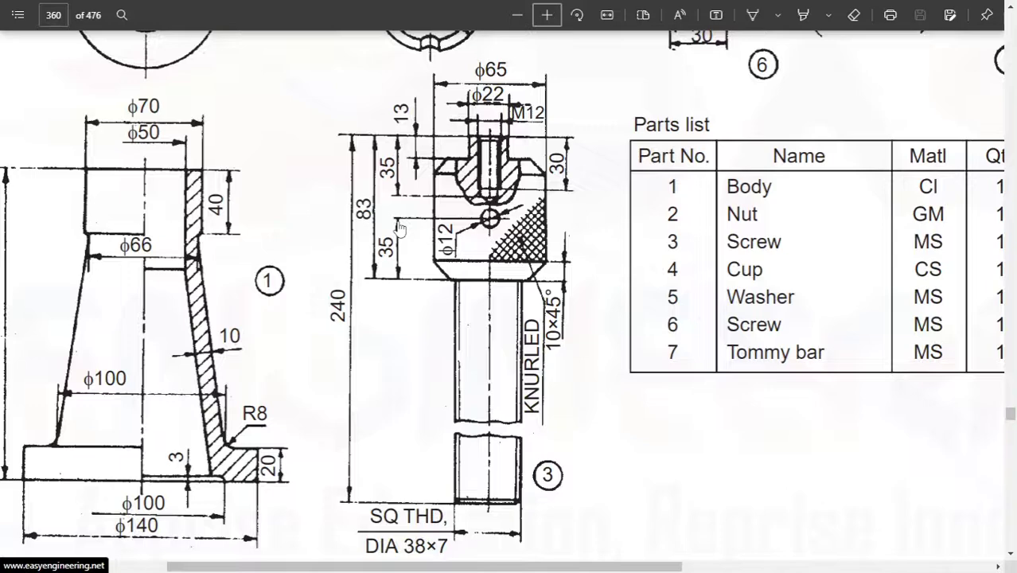
key(alt+Tab)
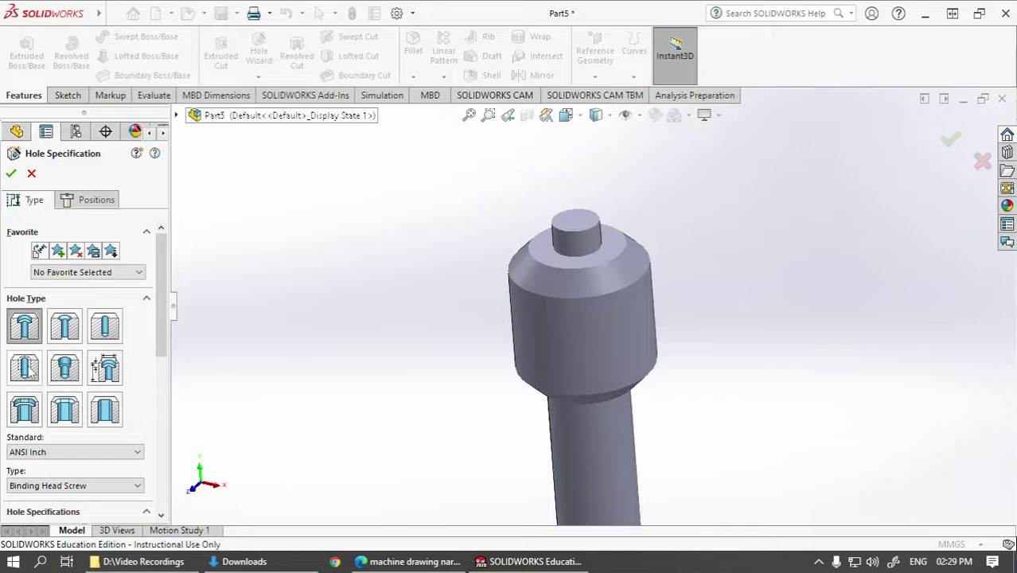
- Choose a straight tapped hole in the ANSI Metric standard, size M12x1.25
click(25, 367)
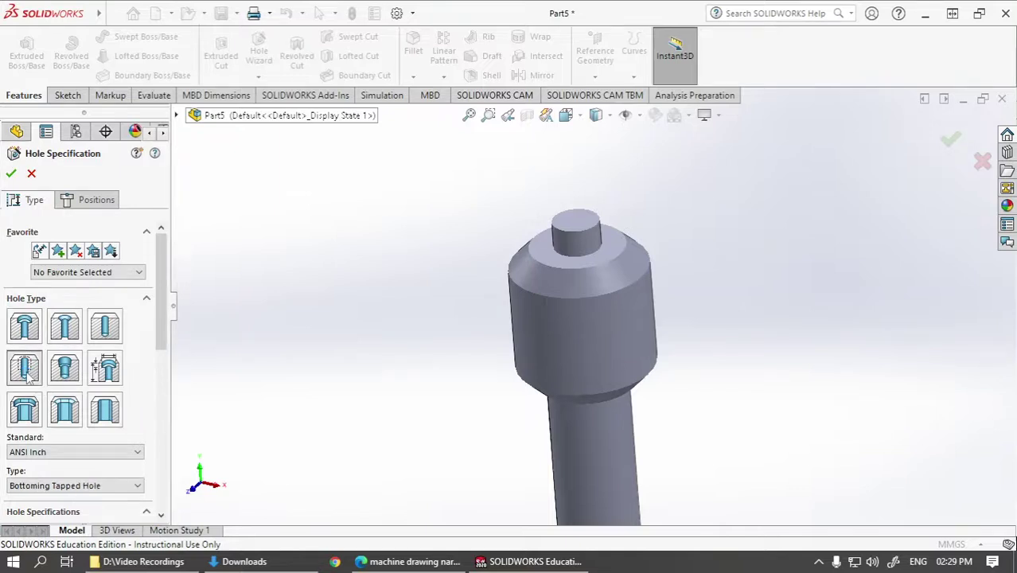
drag(163, 294, 161, 381)
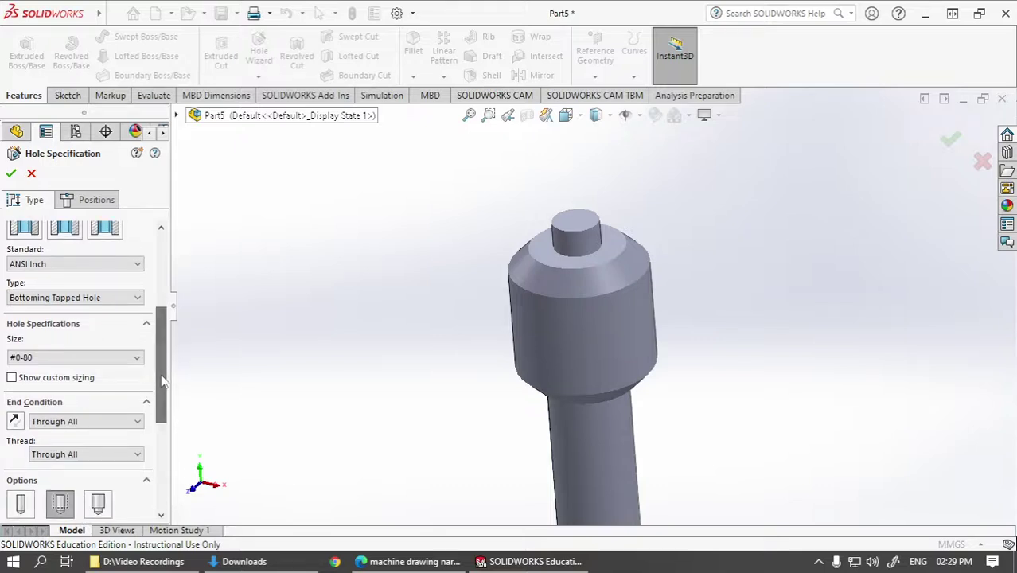
click(100, 360)
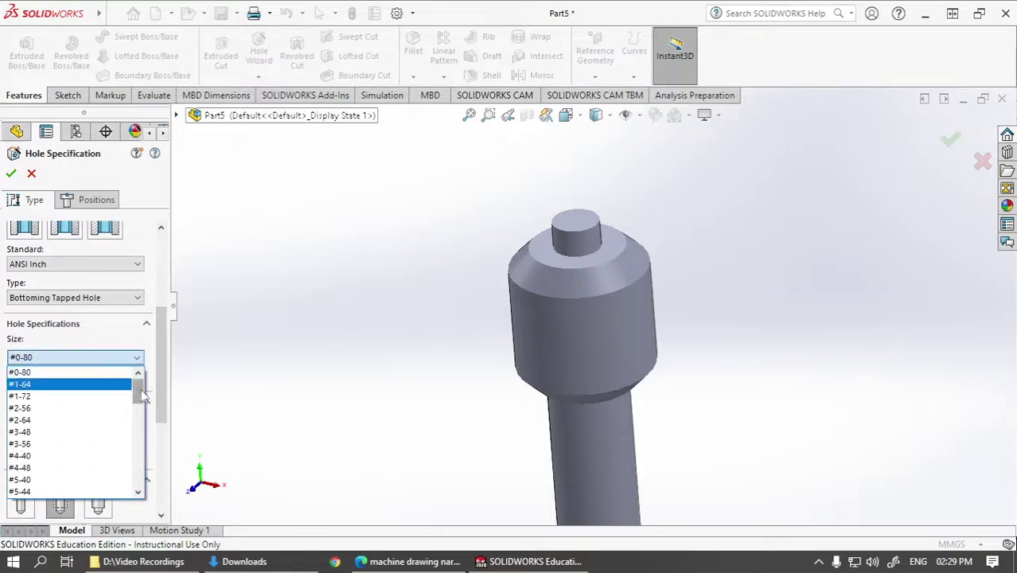
drag(138, 390, 135, 359)
click(136, 356)
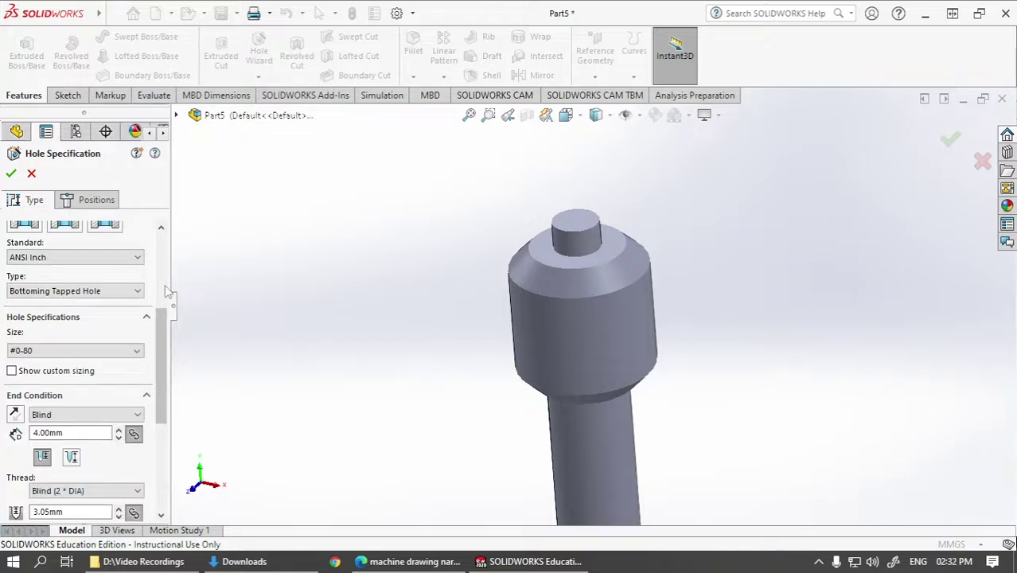
click(46, 352)
click(67, 263)
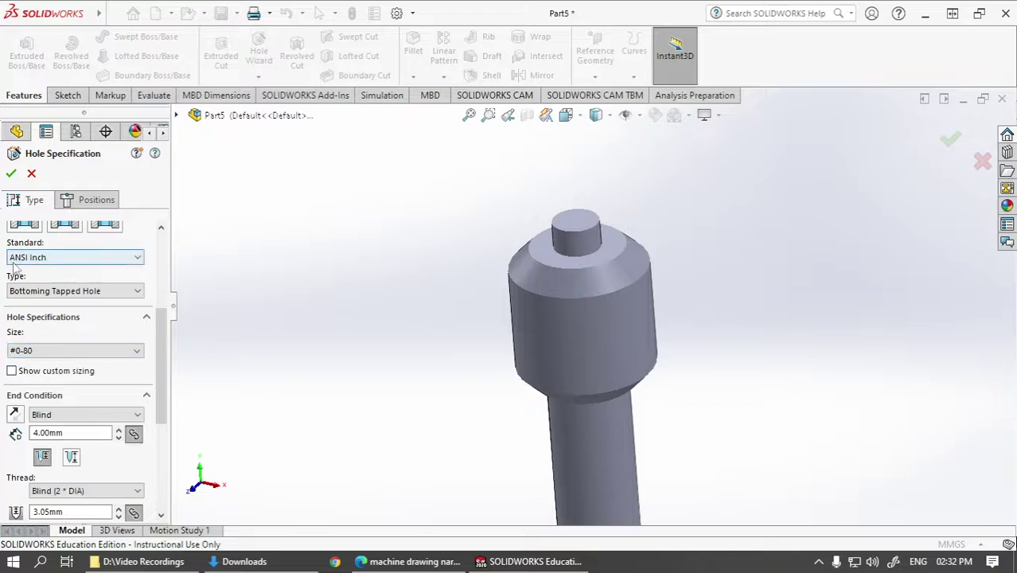
click(58, 260)
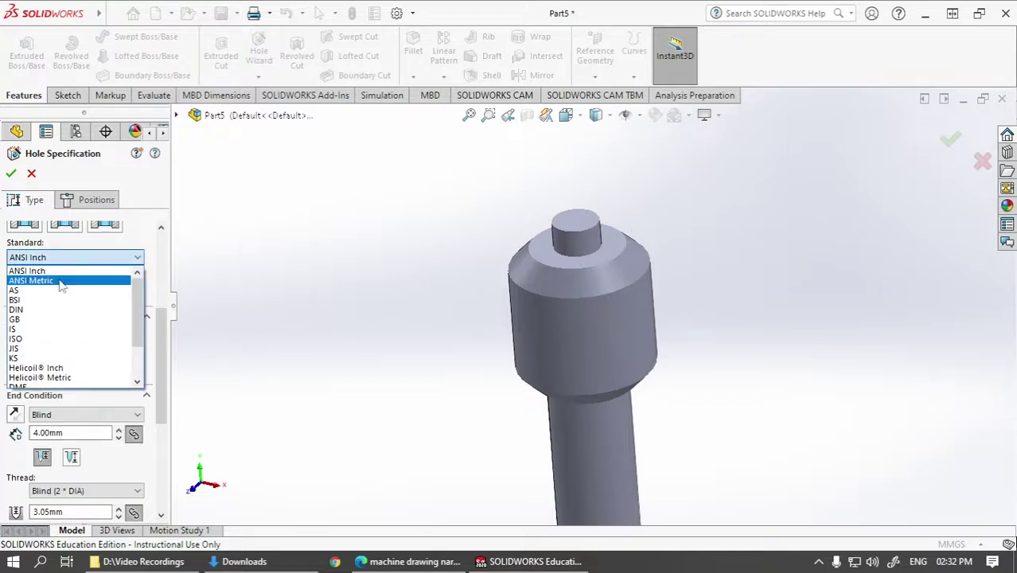
click(32, 280)
click(54, 355)
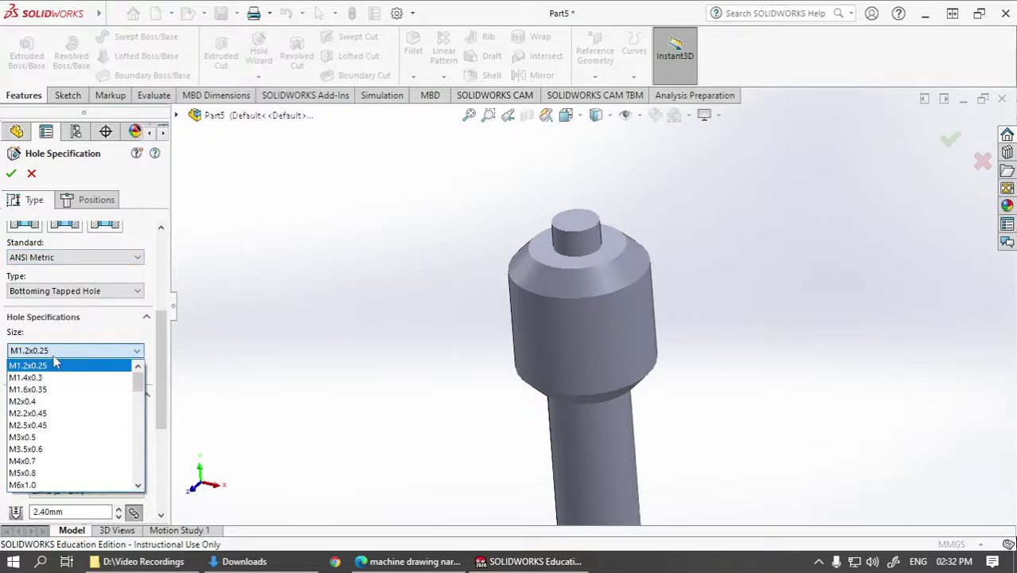
scroll(56, 446, down, 3)
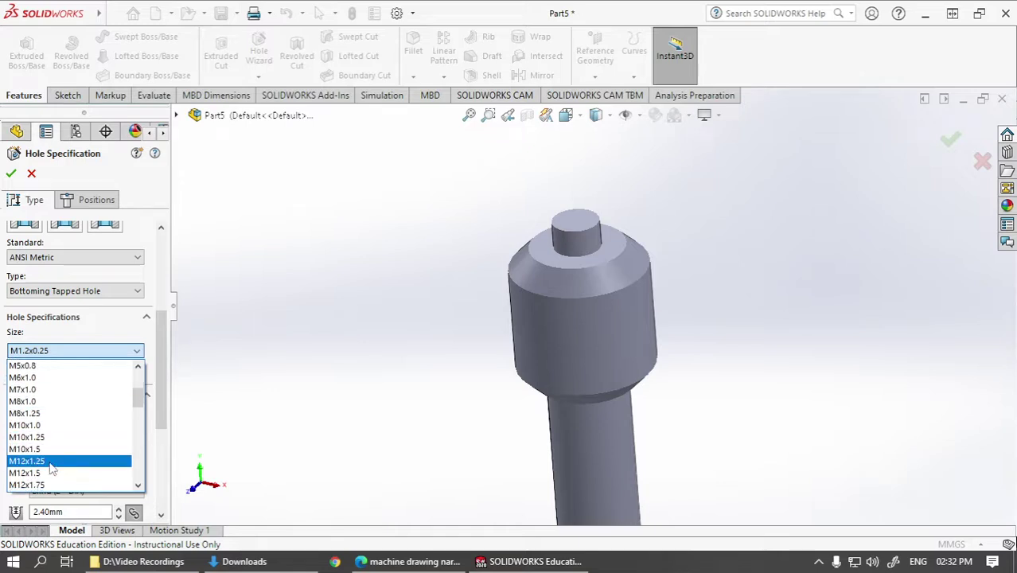
scroll(39, 460, down, 1)
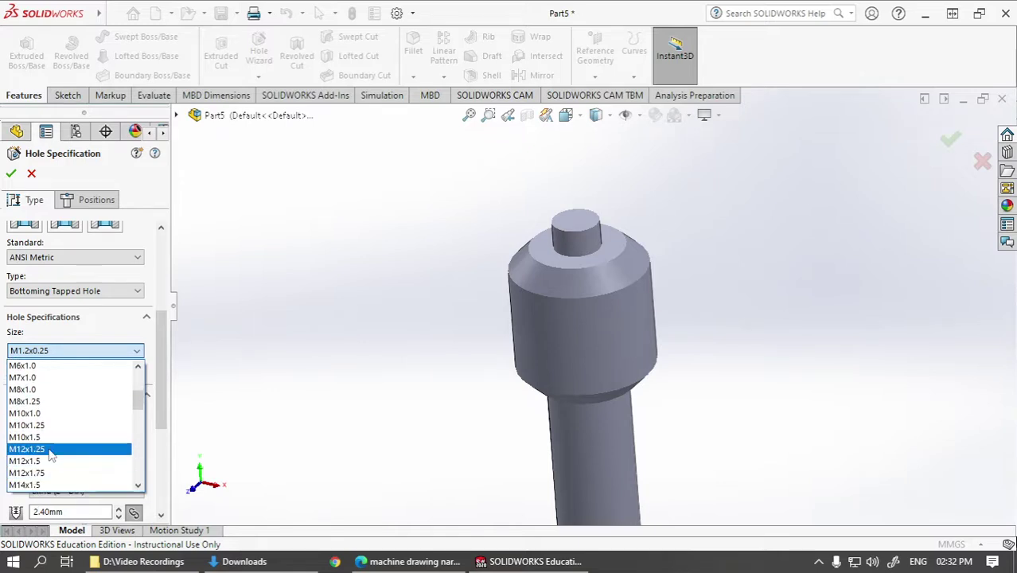
click(49, 450)
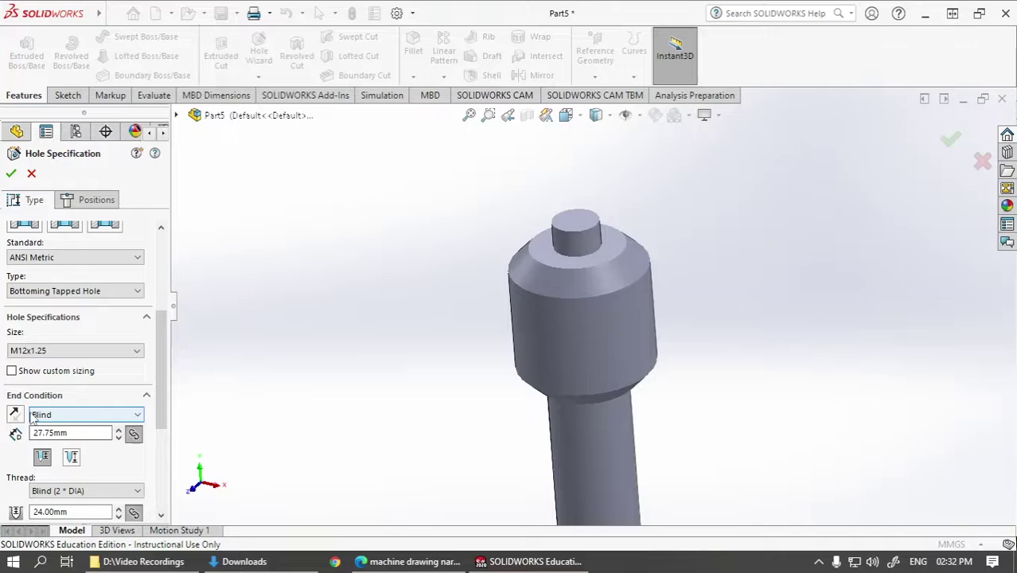
- Keep the hole Blind with 35 mm hole depth and 30 mm thread depth
click(48, 414)
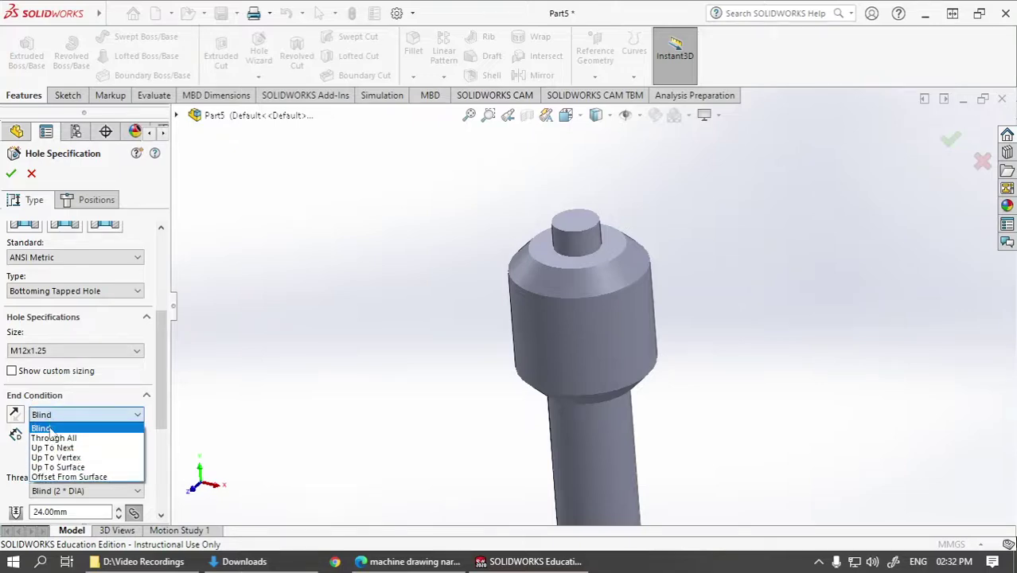
click(48, 428)
double_click(72, 432)
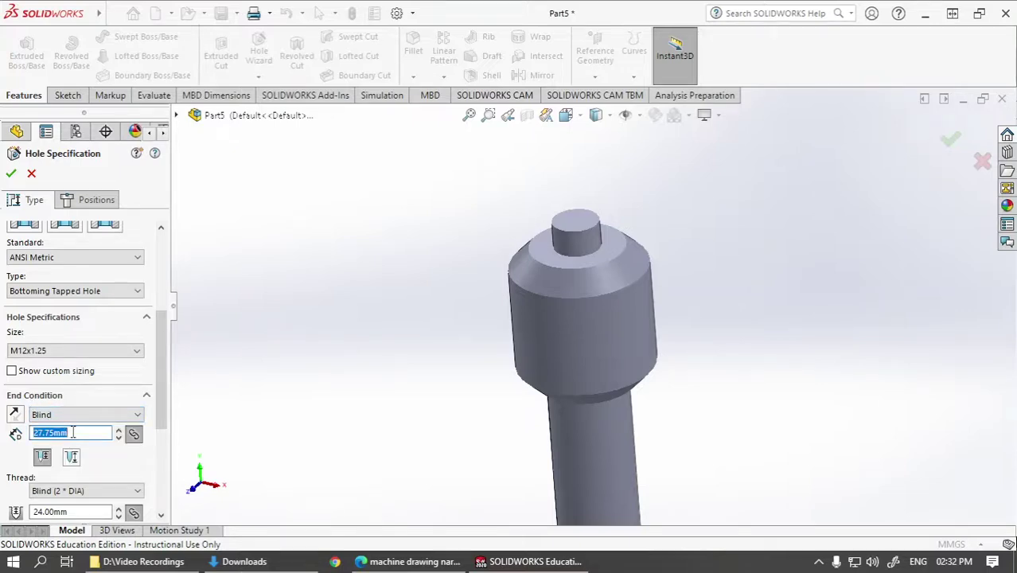
key(alt+Tab)
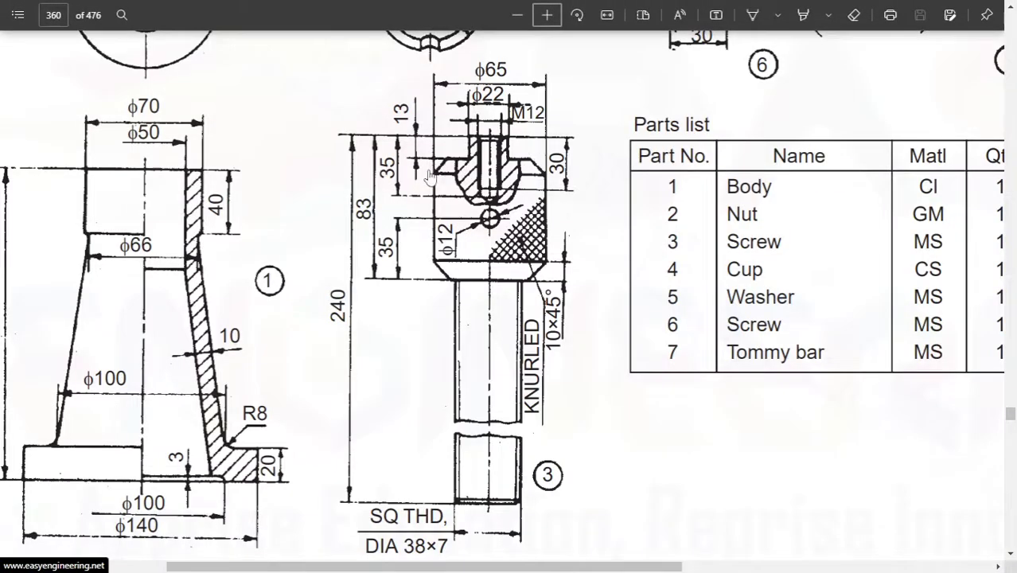
key(alt+Tab)
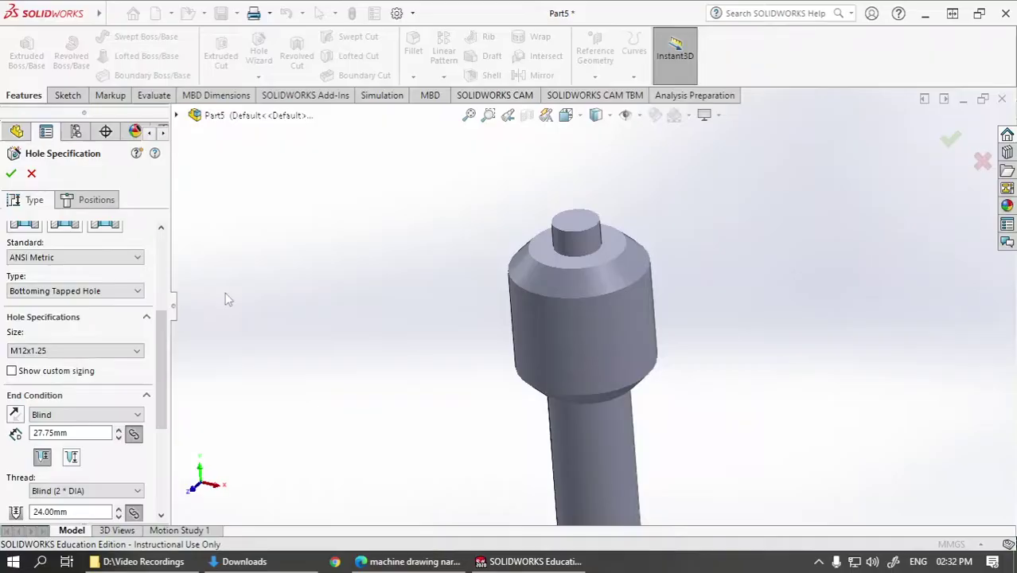
double_click(91, 432)
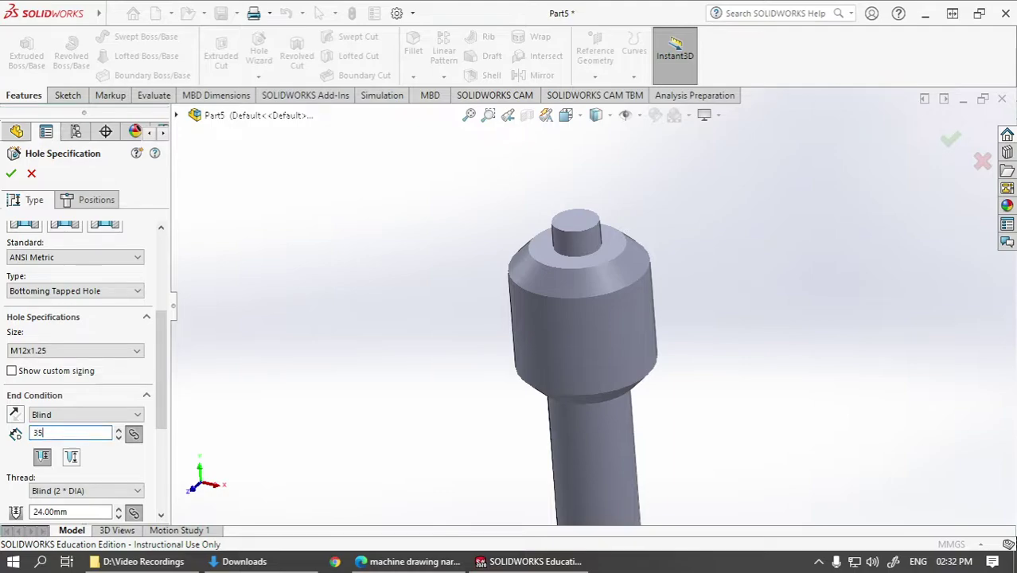
key(Return)
key(alt+Tab)
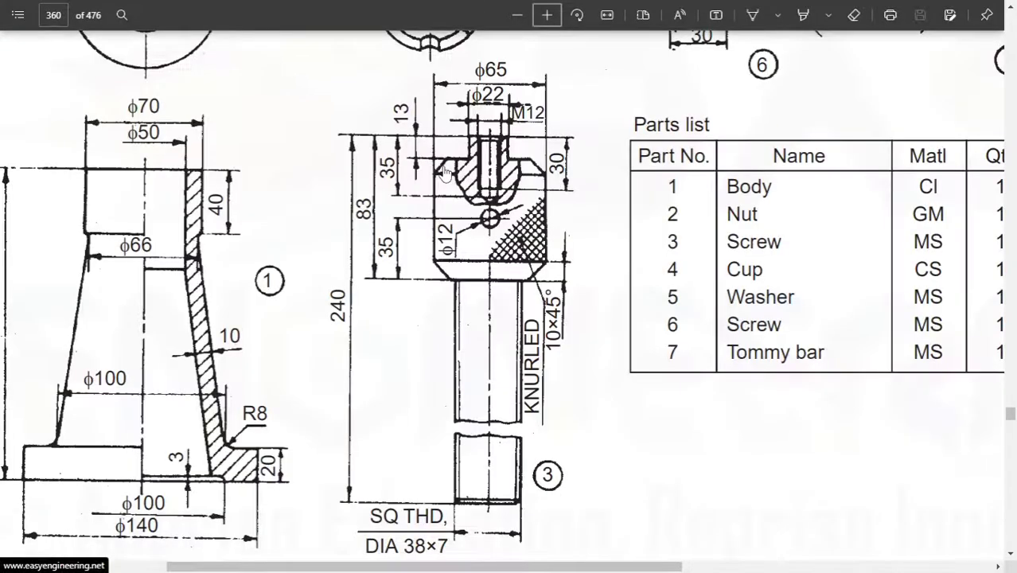
key(alt+Tab)
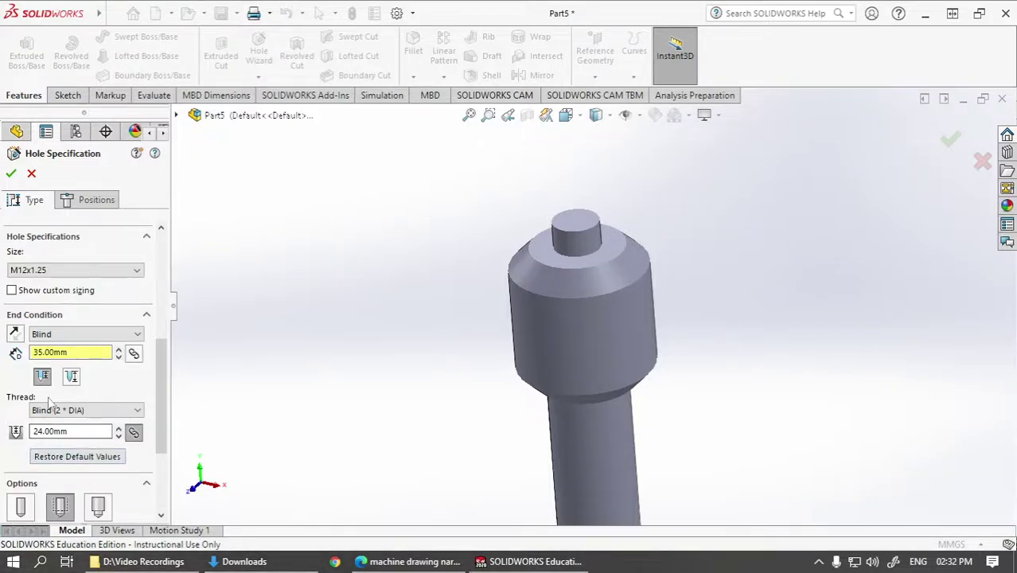
double_click(56, 431)
text(30)
key(Return)
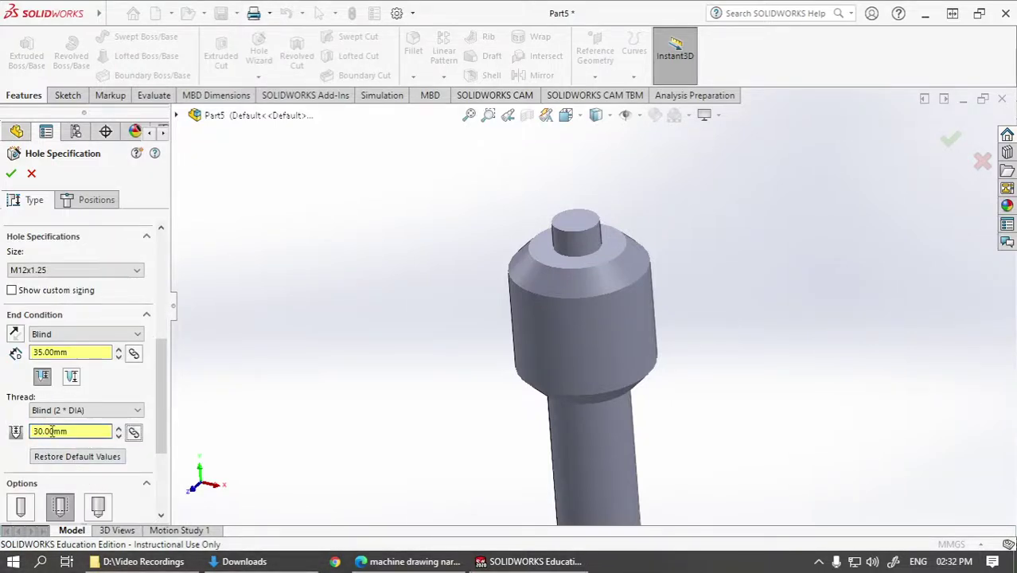
- Position the M12x1.25 tapped hole at the centre of the top face and confirm it
click(89, 206)
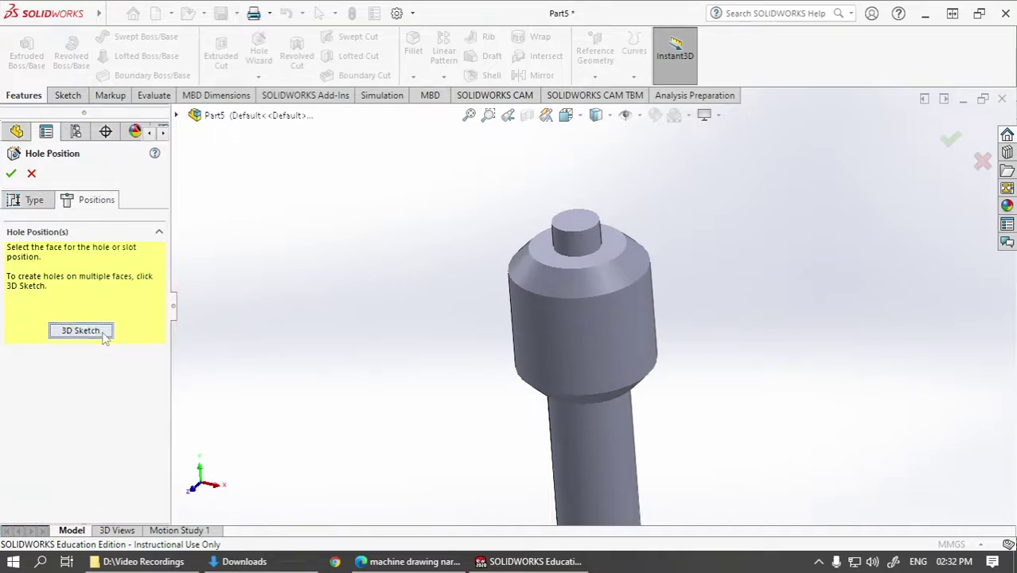
click(578, 226)
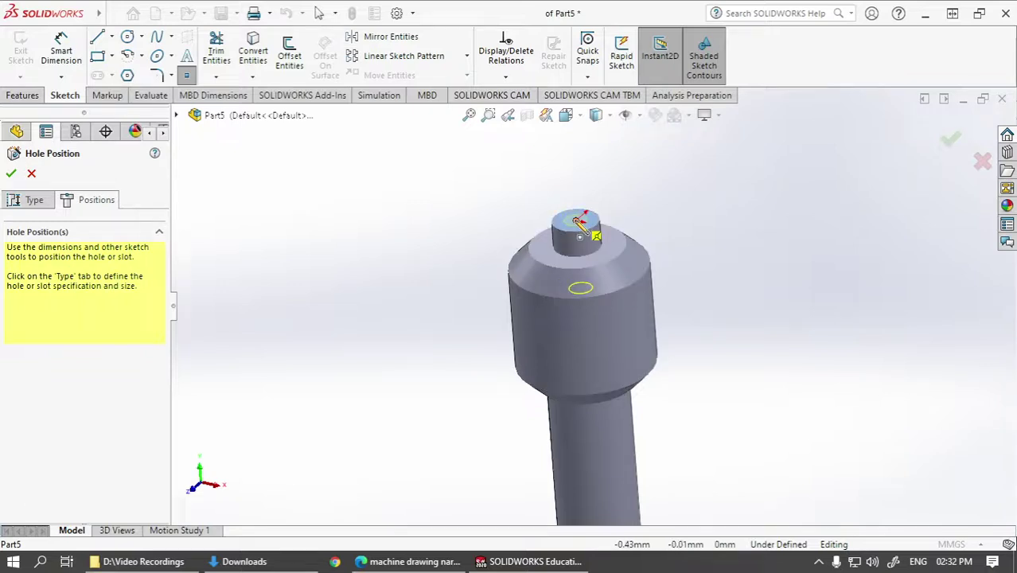
click(576, 219)
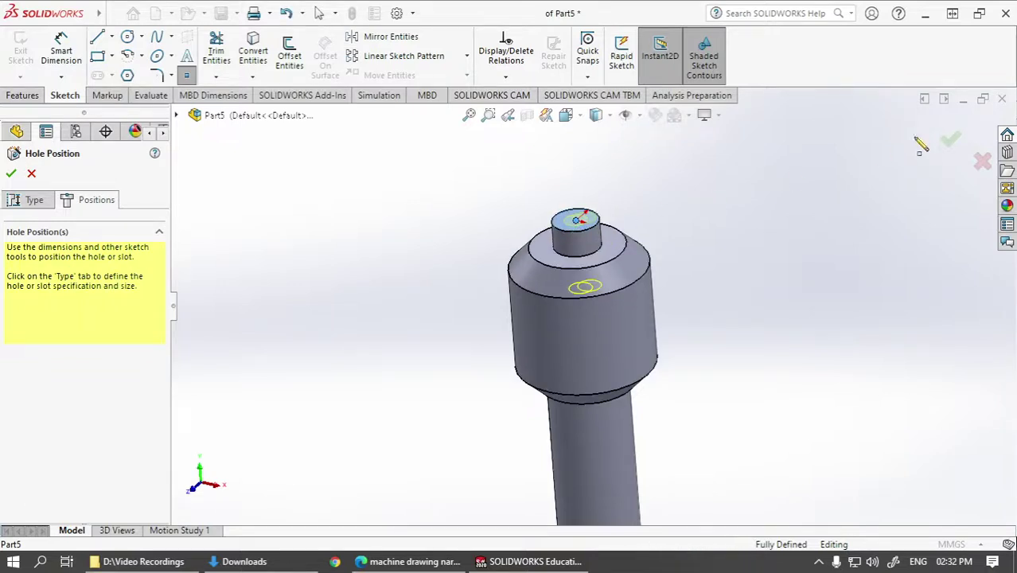
click(954, 142)
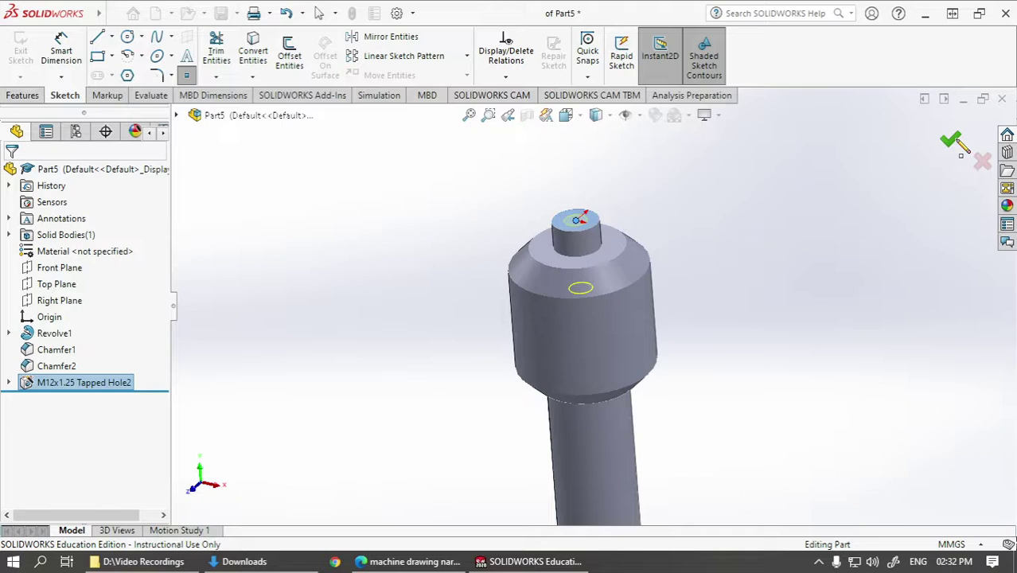
middle_drag(735, 224, 719, 284)
scroll(717, 272, down, 3)
scroll(716, 272, up, 5)
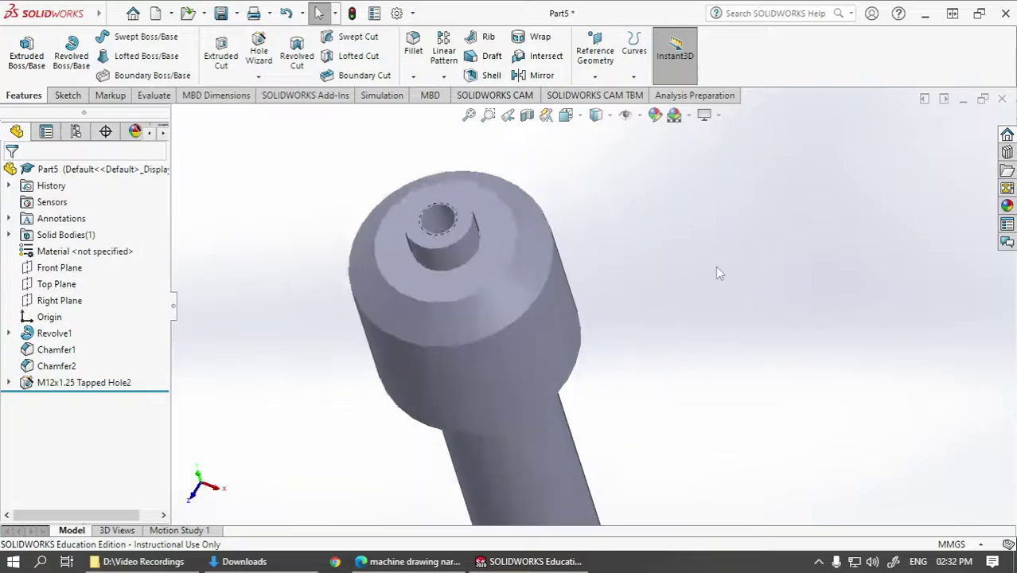
key(super+Tab)
key(Return)
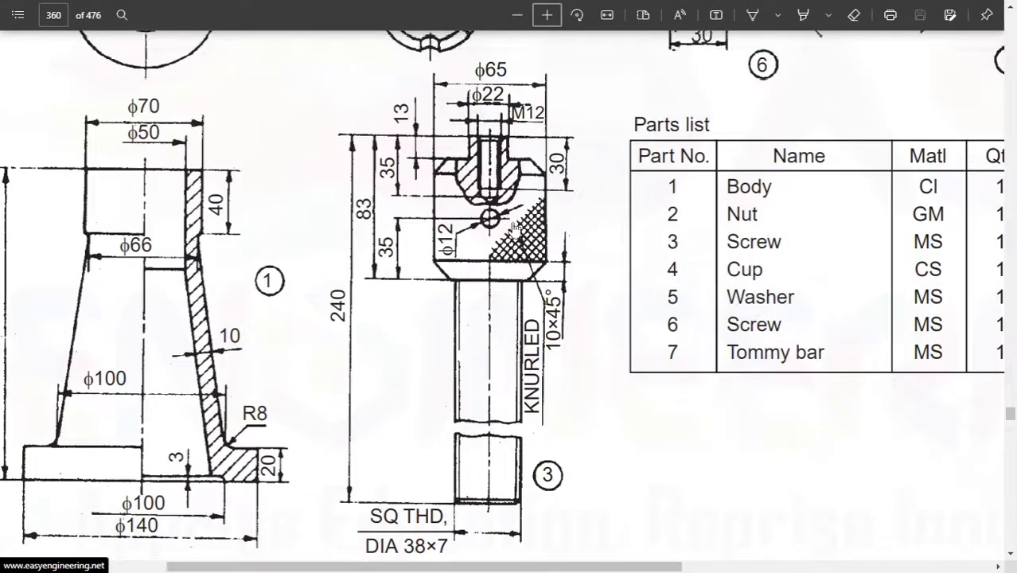
scroll(489, 226, up, 5)
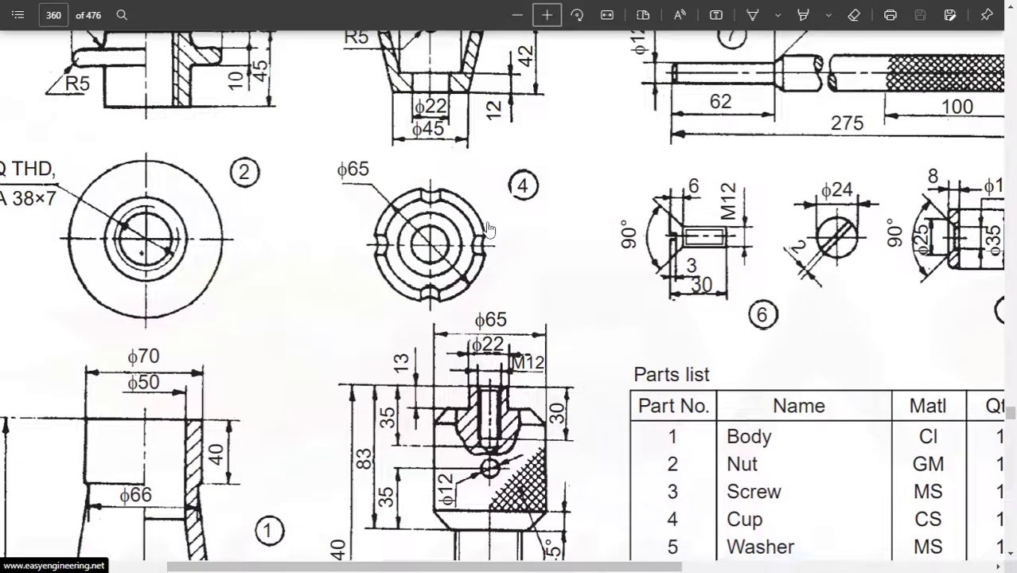
scroll(806, 181, down, 2)
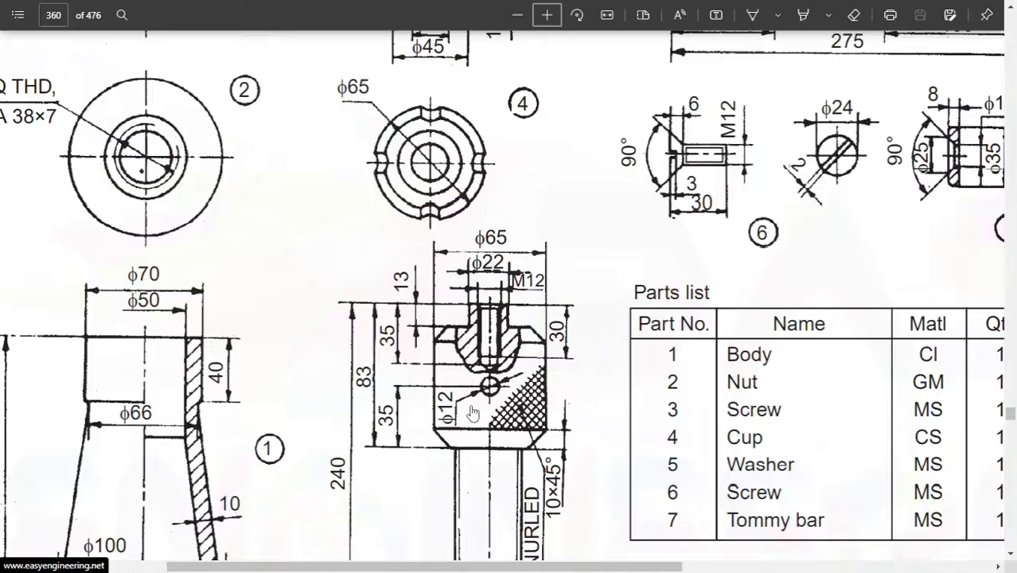
key(alt+Tab)
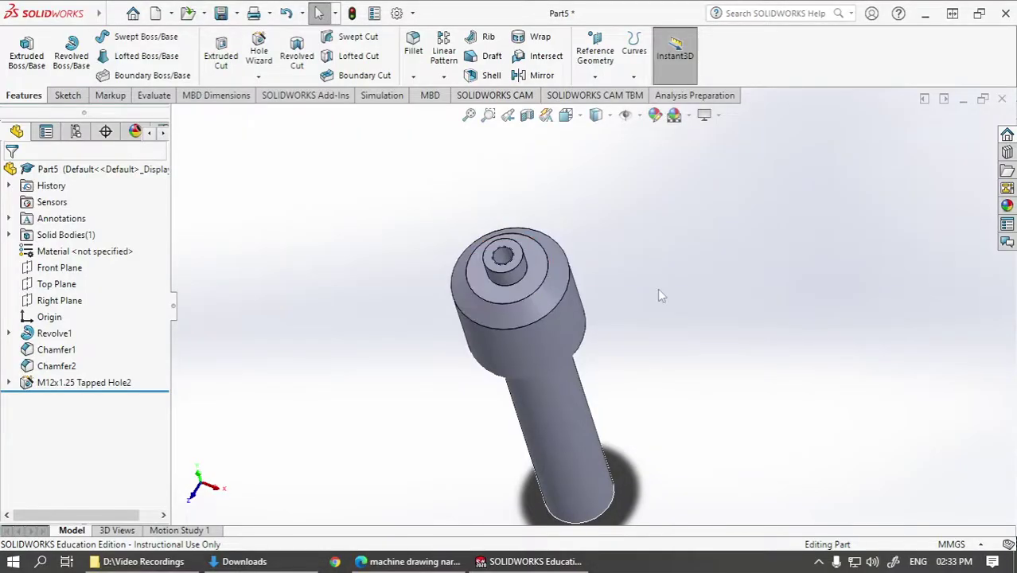
- Start a sketch on the Front Plane and view it from the front
click(68, 96)
click(21, 50)
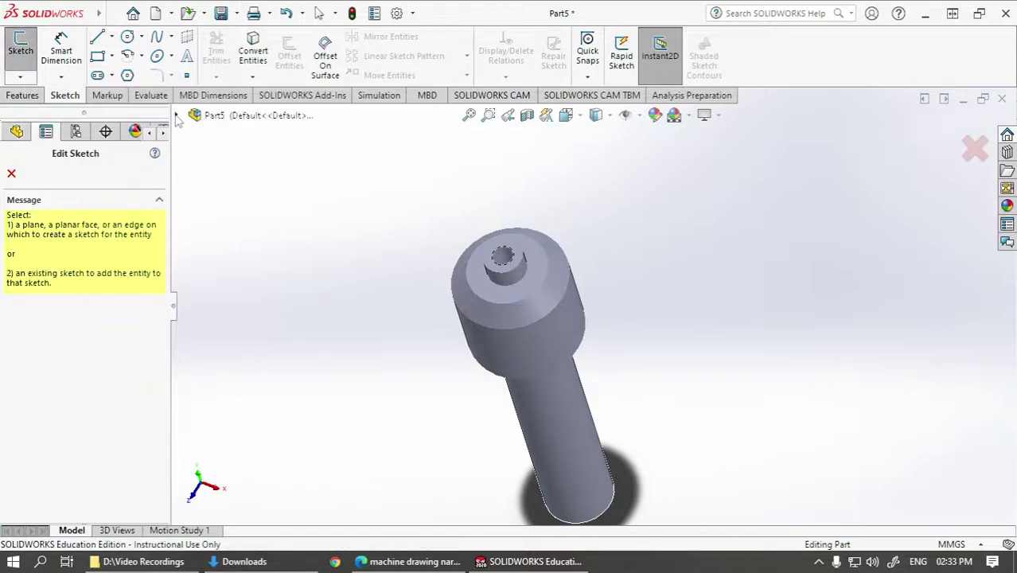
click(176, 116)
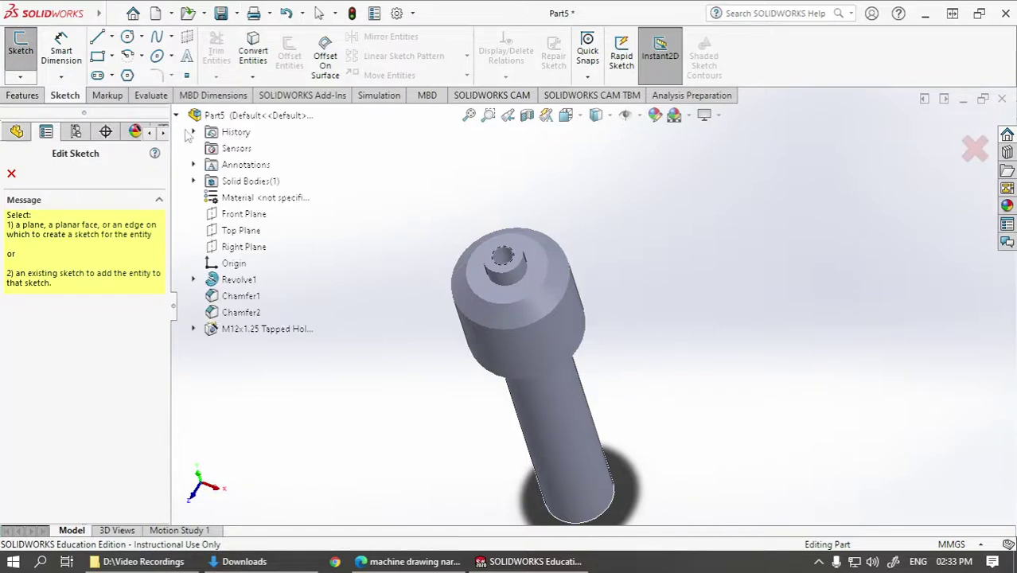
click(239, 215)
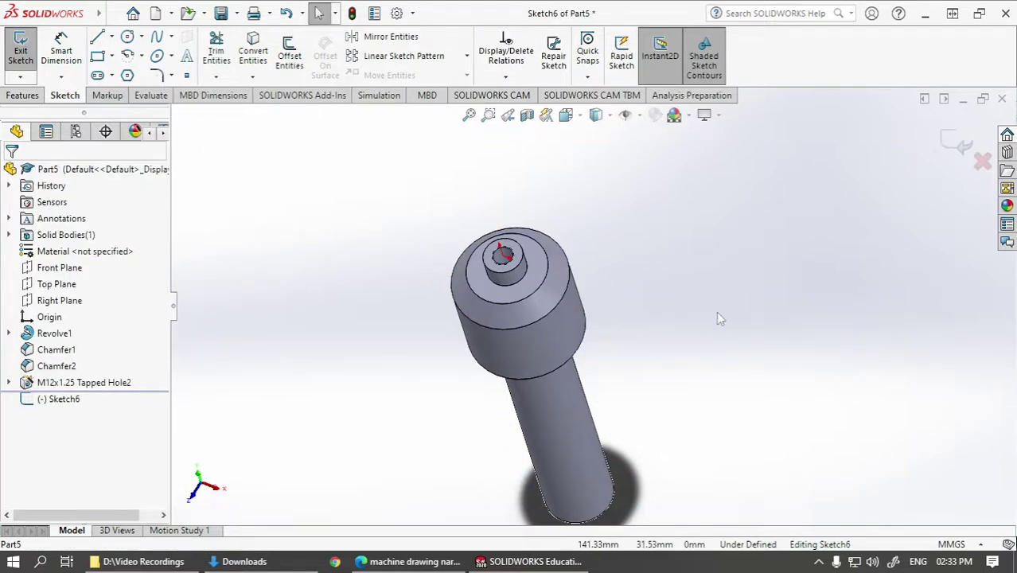
key(space)
click(418, 429)
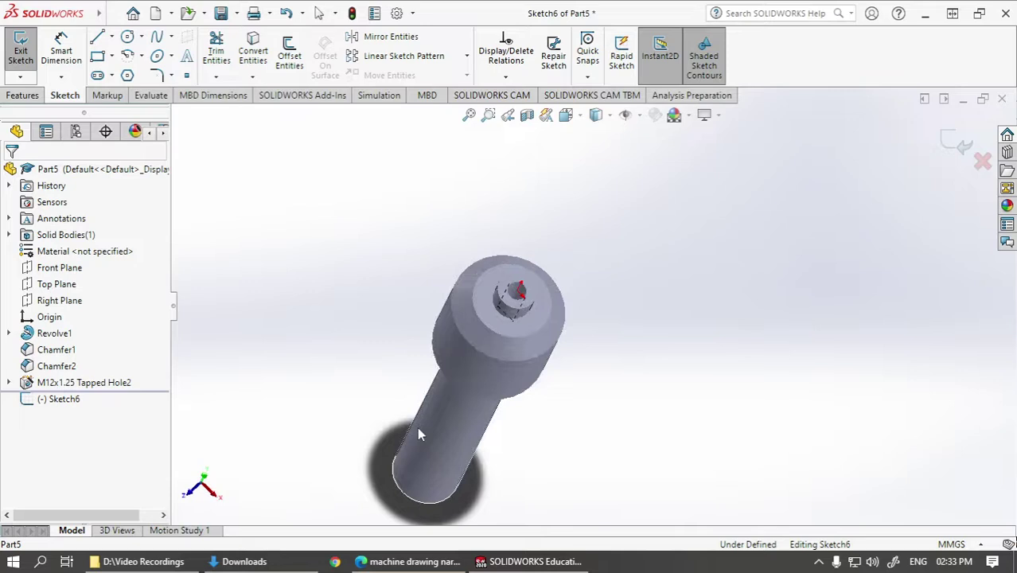
- Draw a small circle inside the screw head for a tommy-bar hole
click(129, 38)
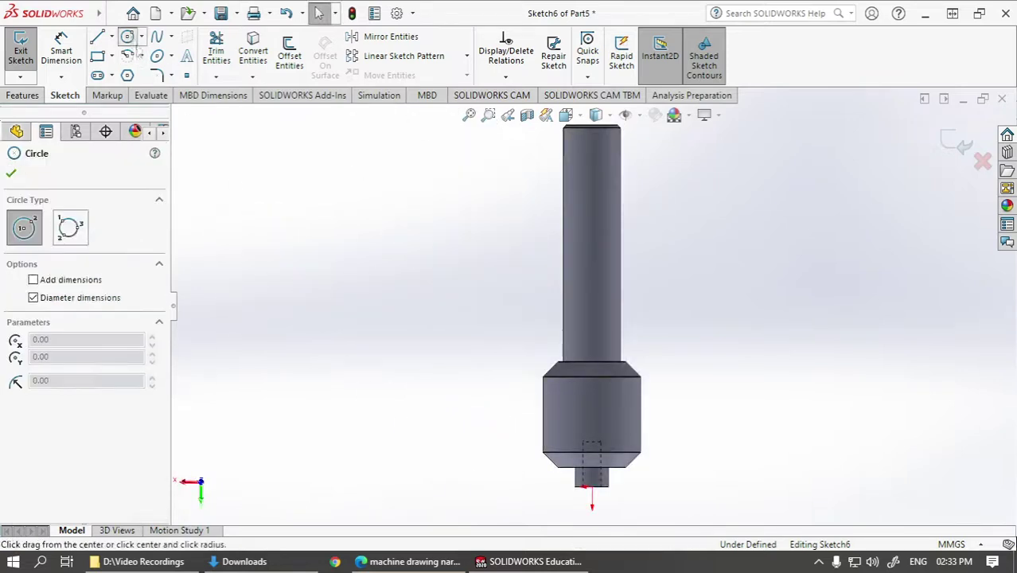
click(591, 411)
click(608, 420)
key(alt+Tab)
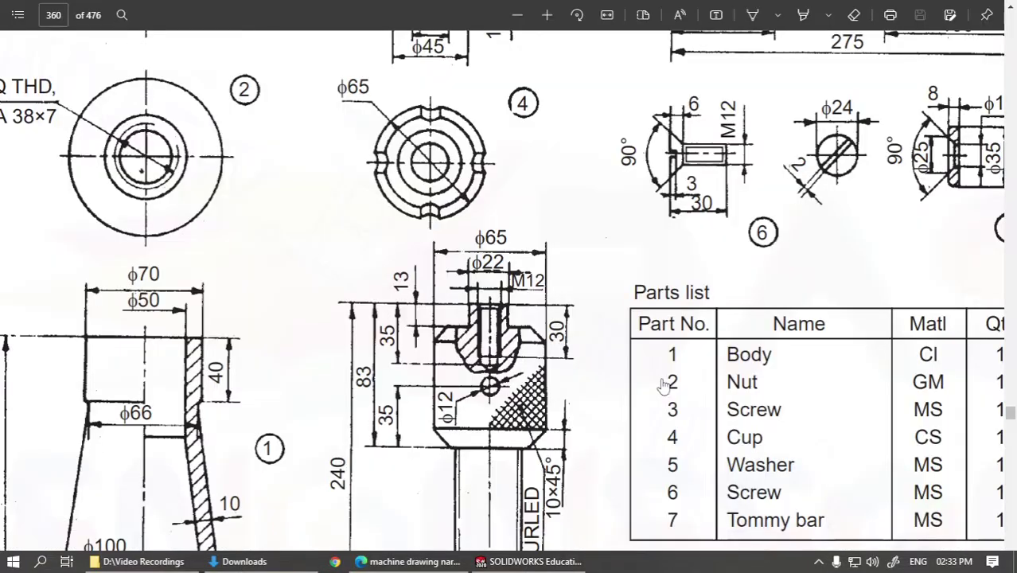
key(alt+Tab)
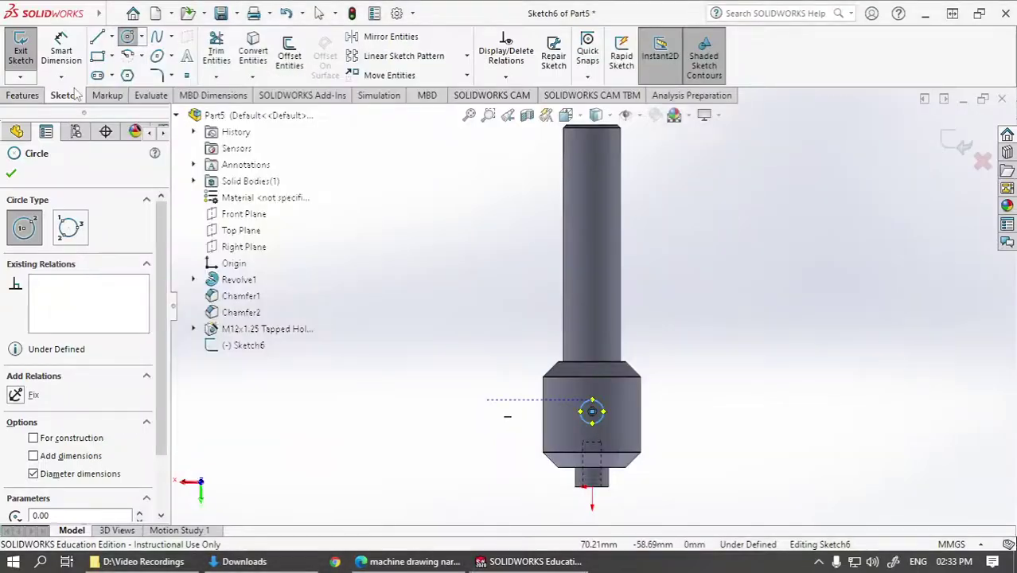
- Dimension the sketched circle's diameter to 12 mm, checking the PDF drawing for reference
click(61, 49)
click(601, 410)
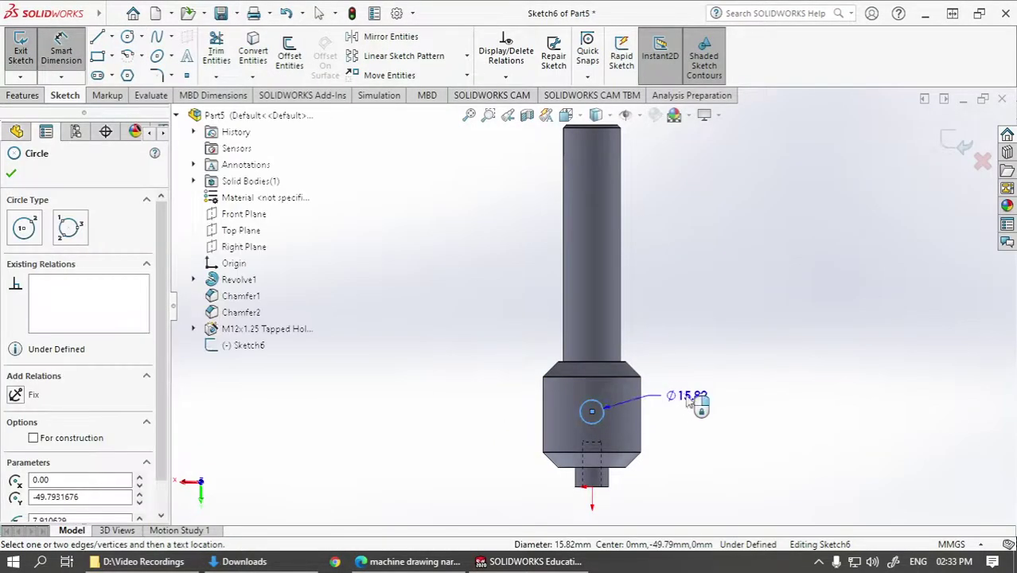
click(678, 365)
text(1)
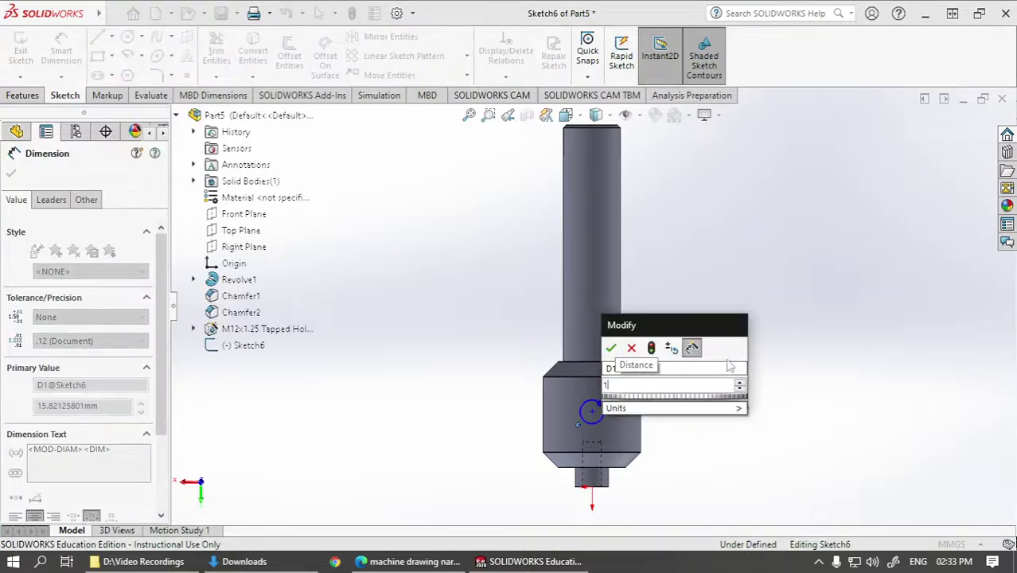
text(2)
key(Escape)
key(alt+Tab)
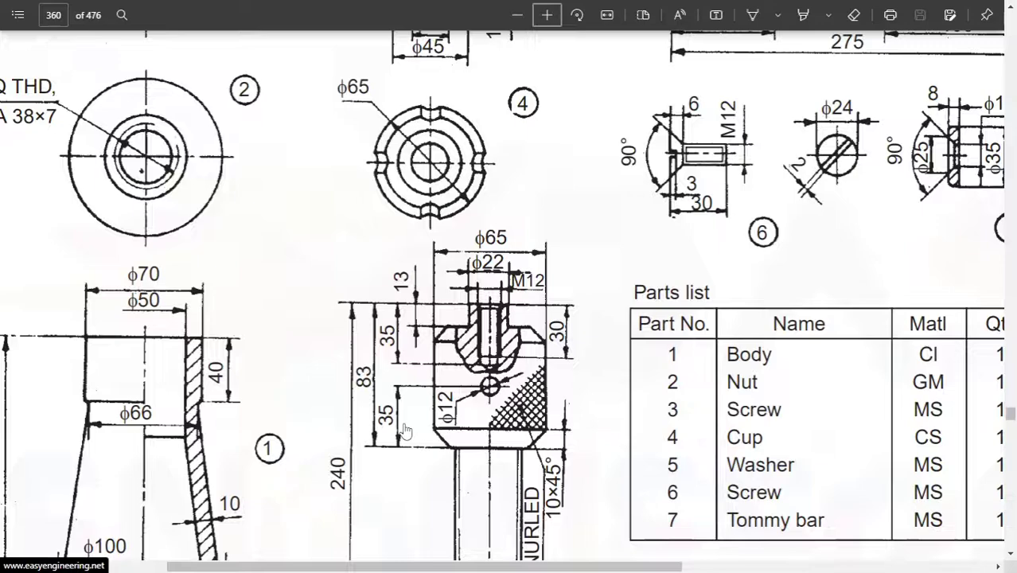
key(alt+Tab)
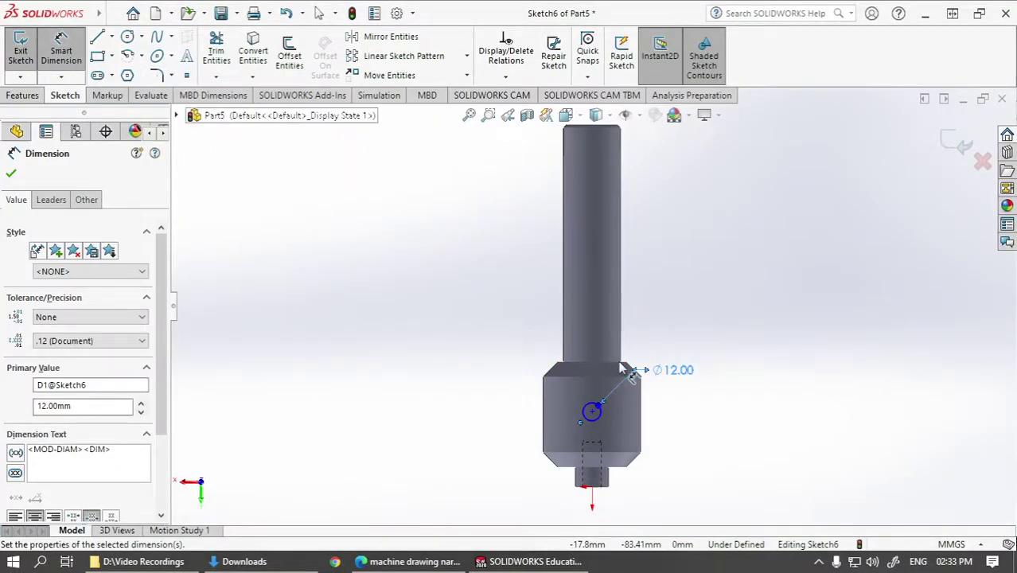
- Locate the circle centre 35 mm below the collar's top edge
click(592, 411)
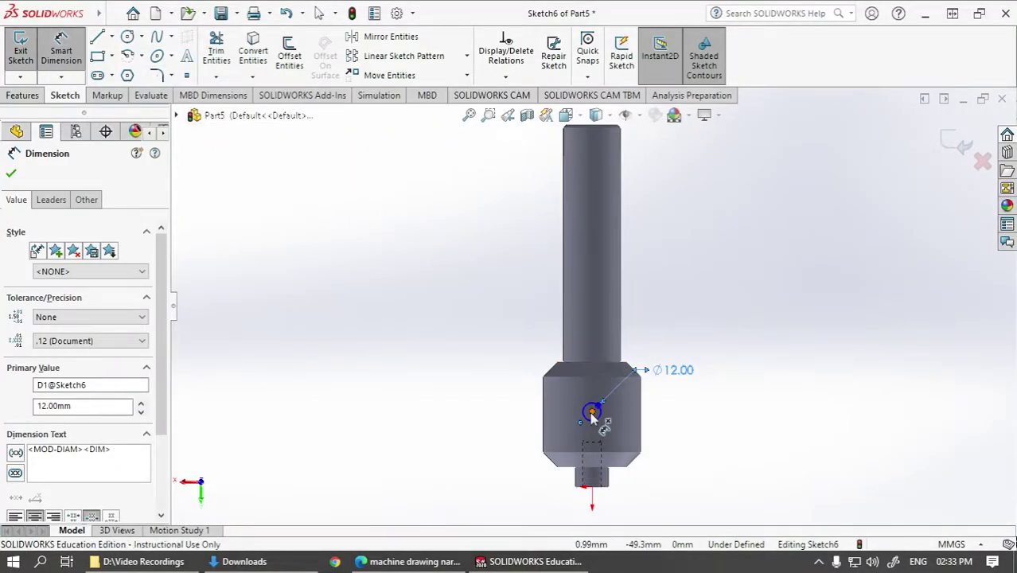
click(601, 370)
click(716, 400)
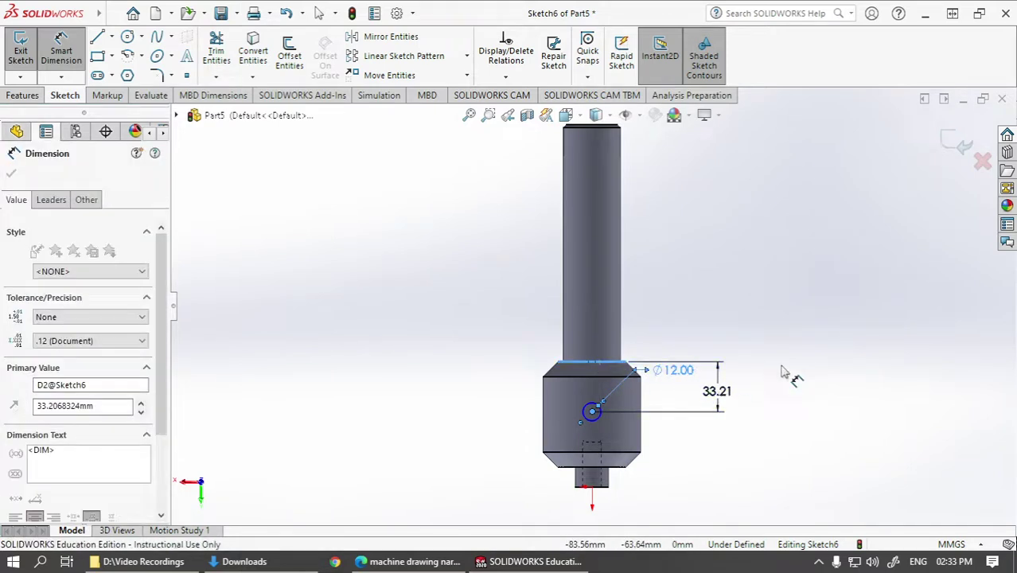
text(35)
key(Return)
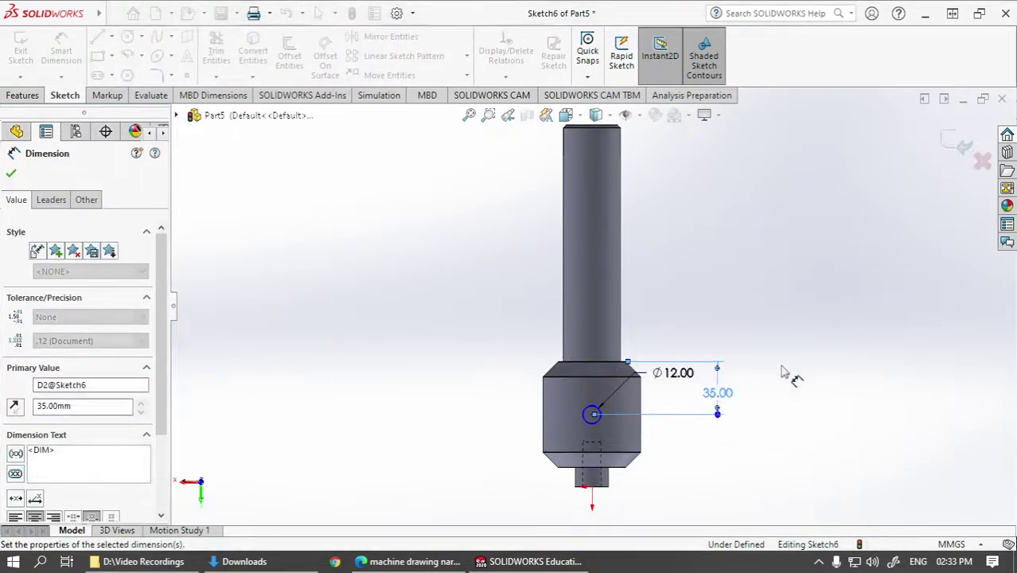
key(Escape)
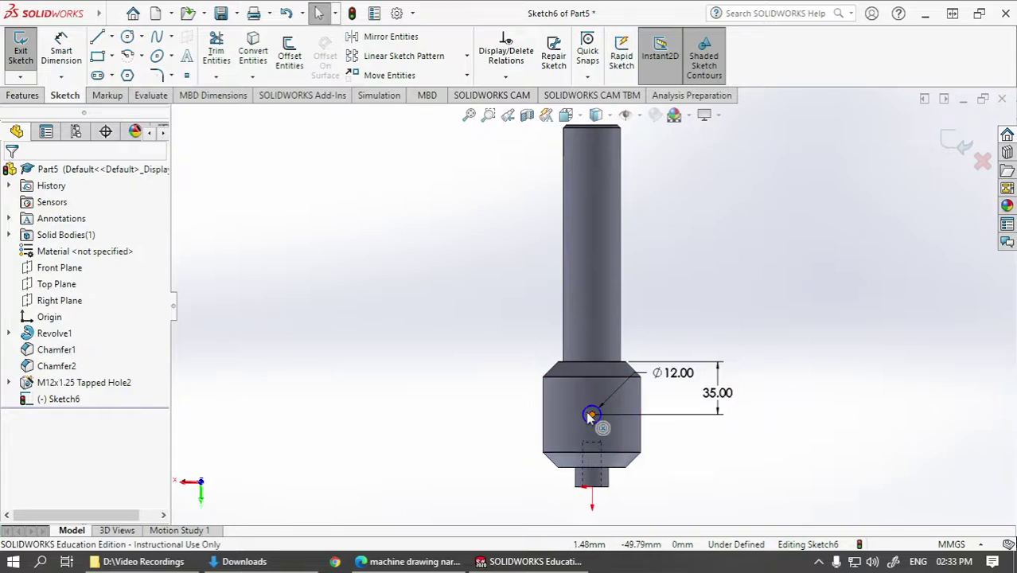
mouse_move(588, 414)
mouse_down()
mouse_move(573, 420)
mouse_move(592, 415)
mouse_up()
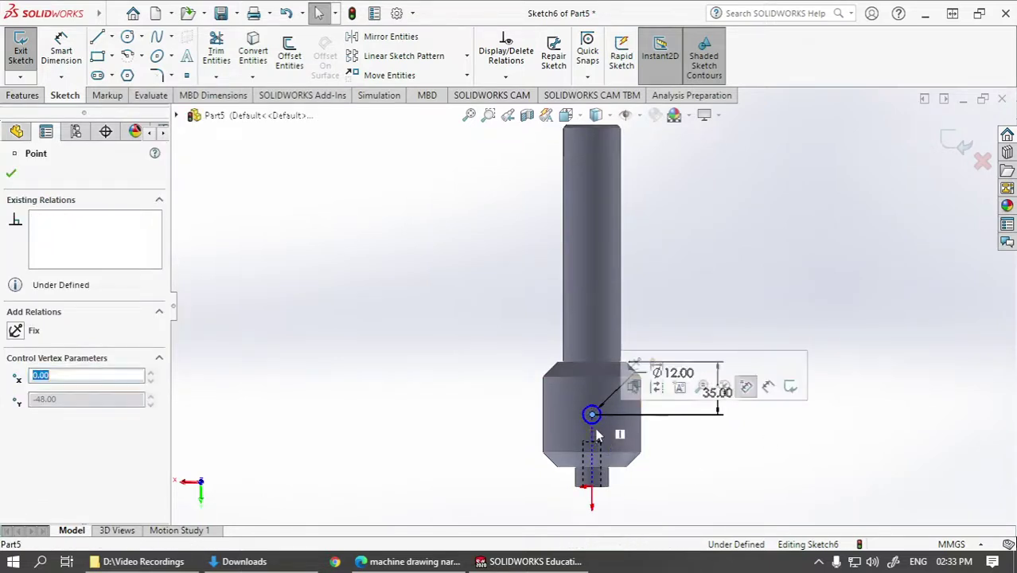
key(Escape)
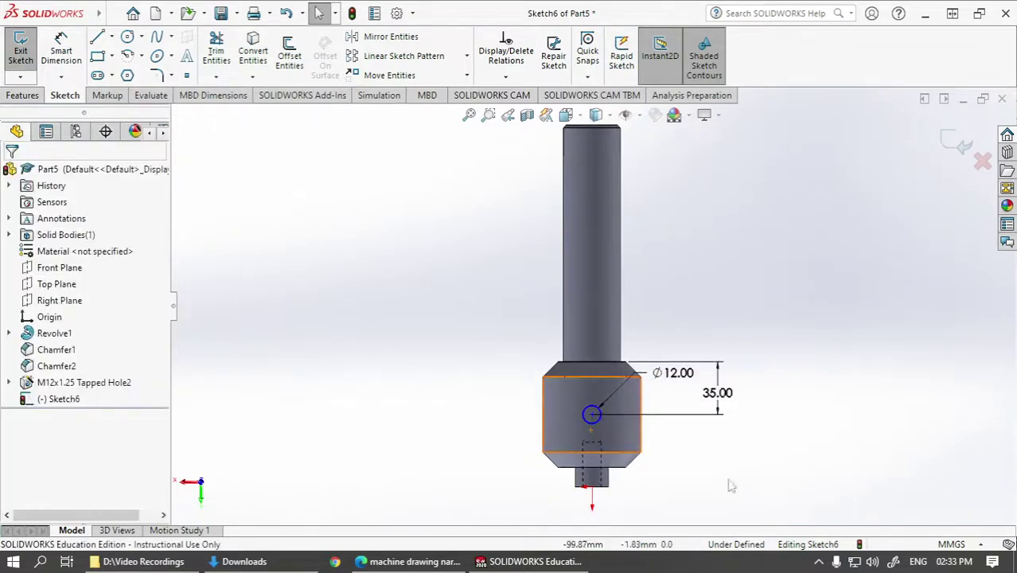
- Draw a construction centreline from the origin up to the circle centre to fully define the sketch
click(111, 36)
click(133, 73)
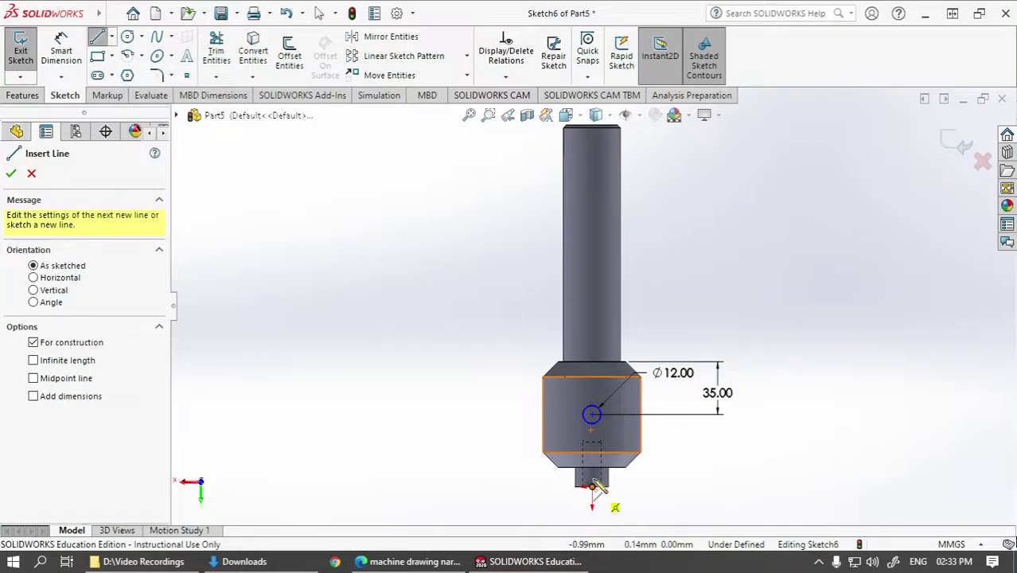
drag(591, 485, 591, 414)
key(Escape)
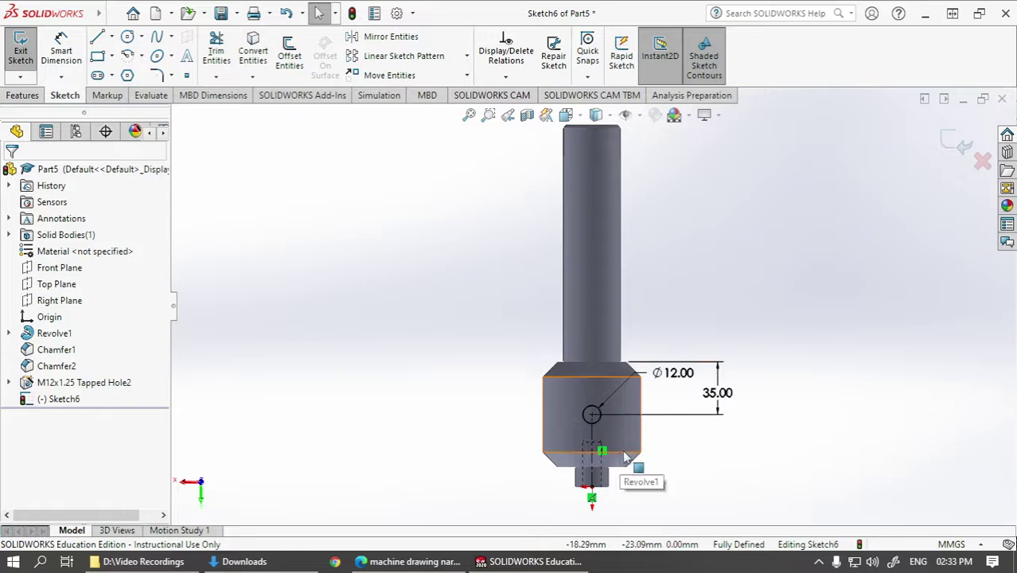
- Extrude-cut the Ø12 mm circle Through All to bore the cross hole in the screw head
click(23, 95)
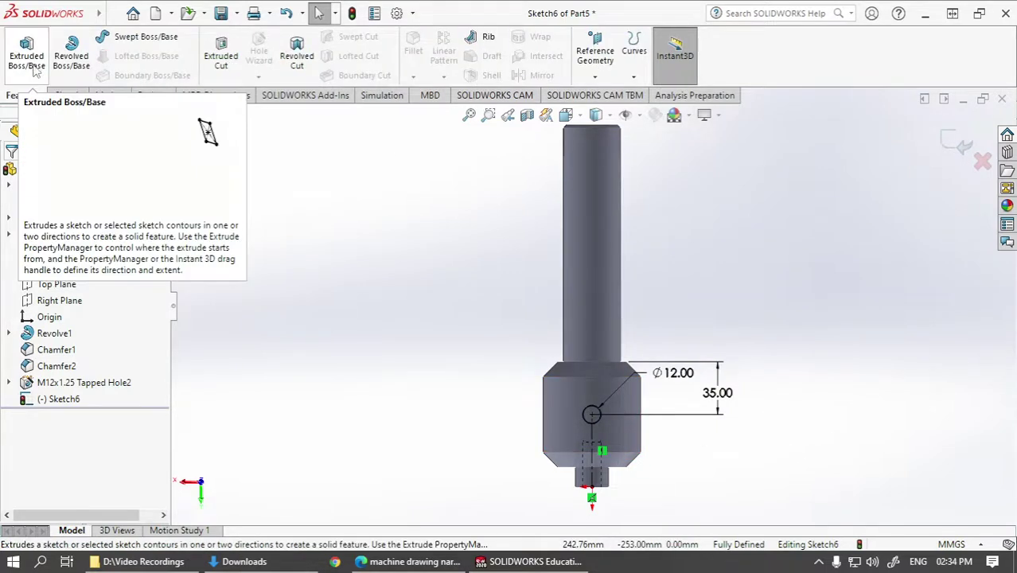
click(231, 56)
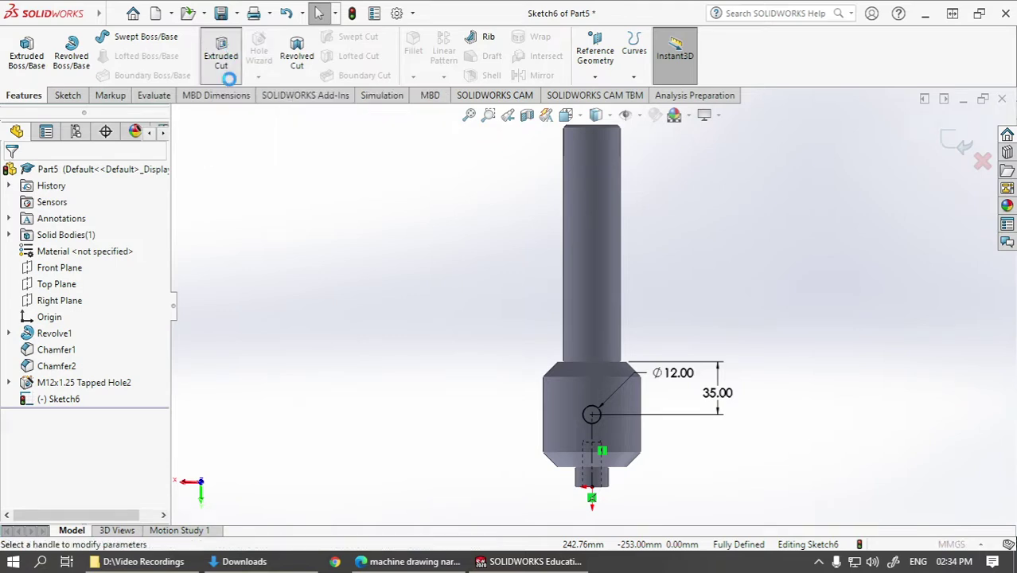
middle_drag(750, 342, 733, 175)
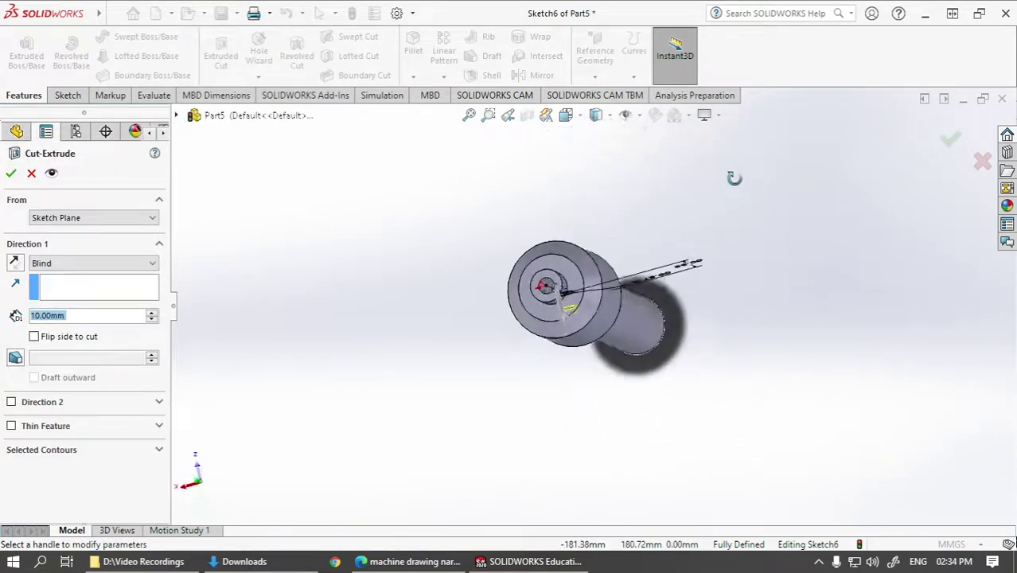
click(56, 263)
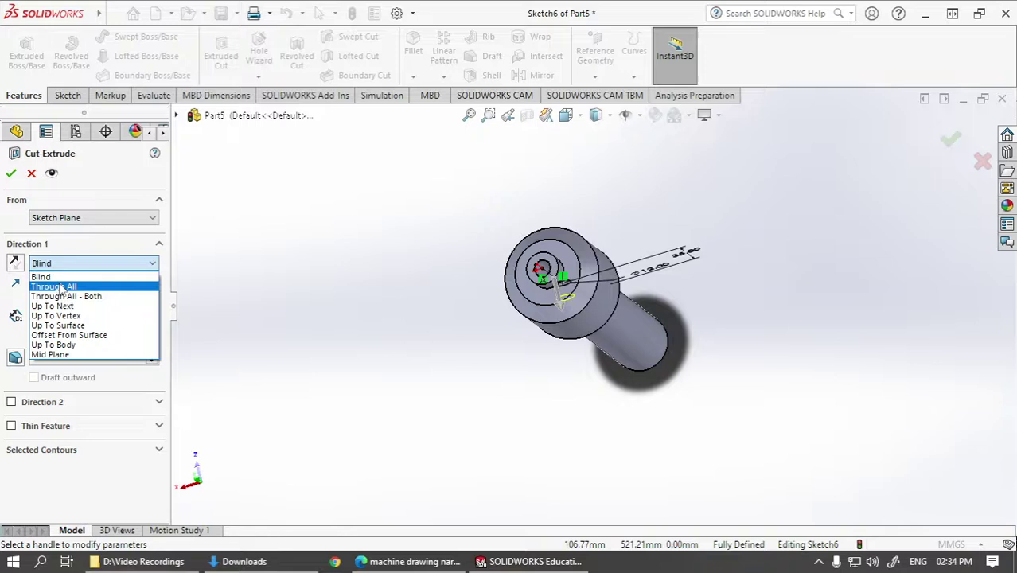
click(62, 285)
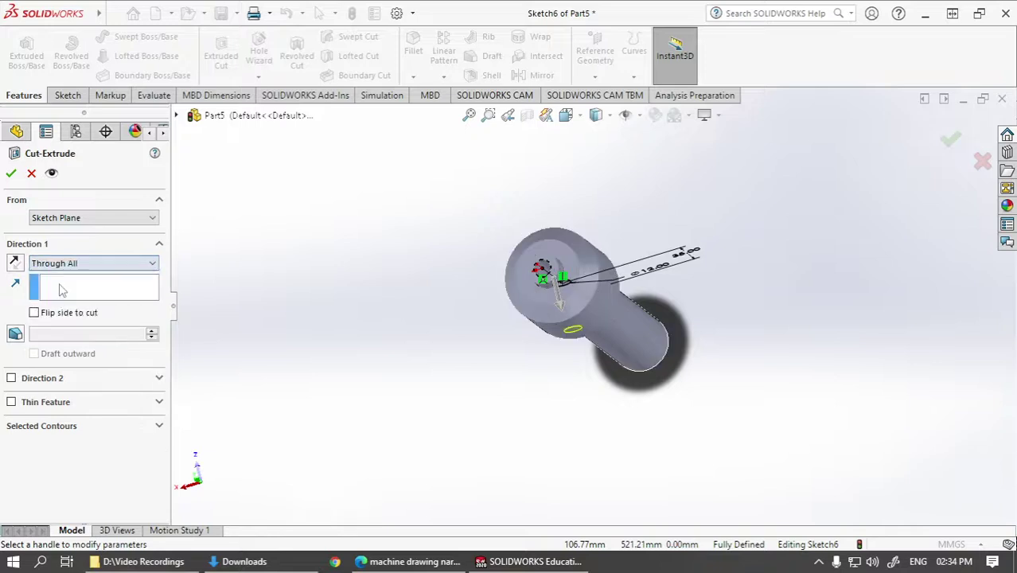
click(9, 173)
middle_drag(708, 472, 583, 254)
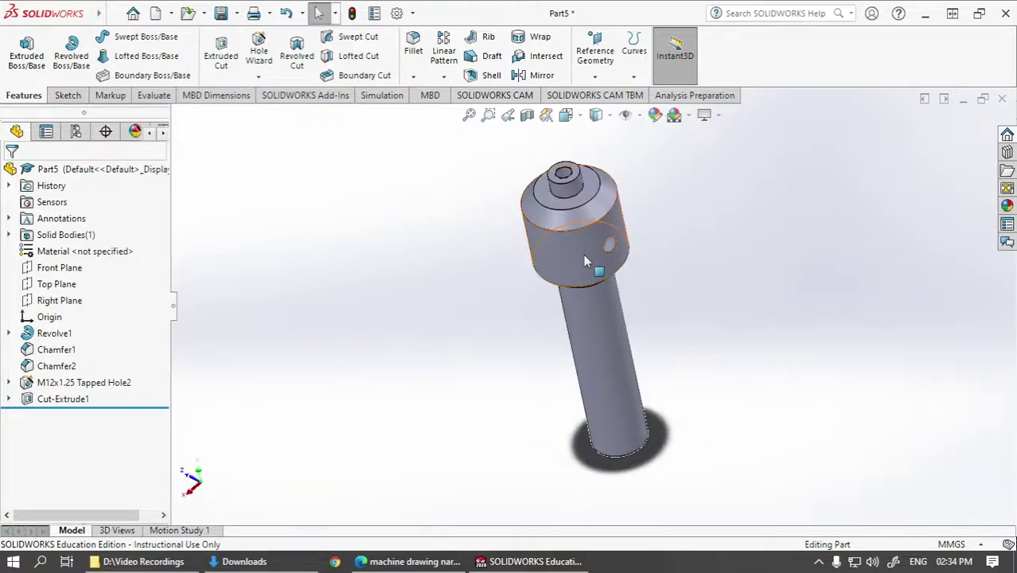
- Circular-pattern Cut-Extrude1 around the shaft face axis, 4 equally spaced instances over 360°
click(443, 76)
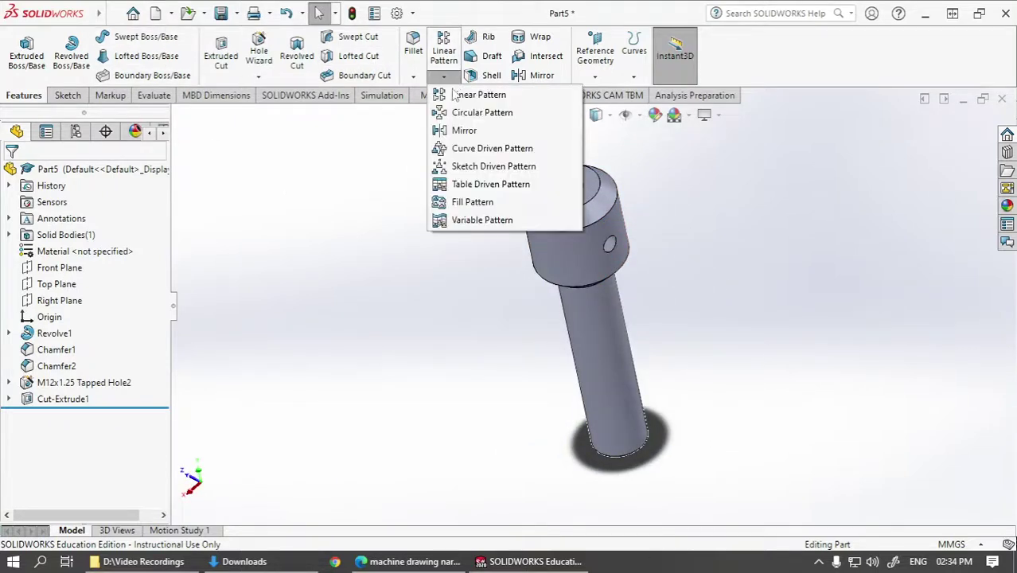
click(458, 118)
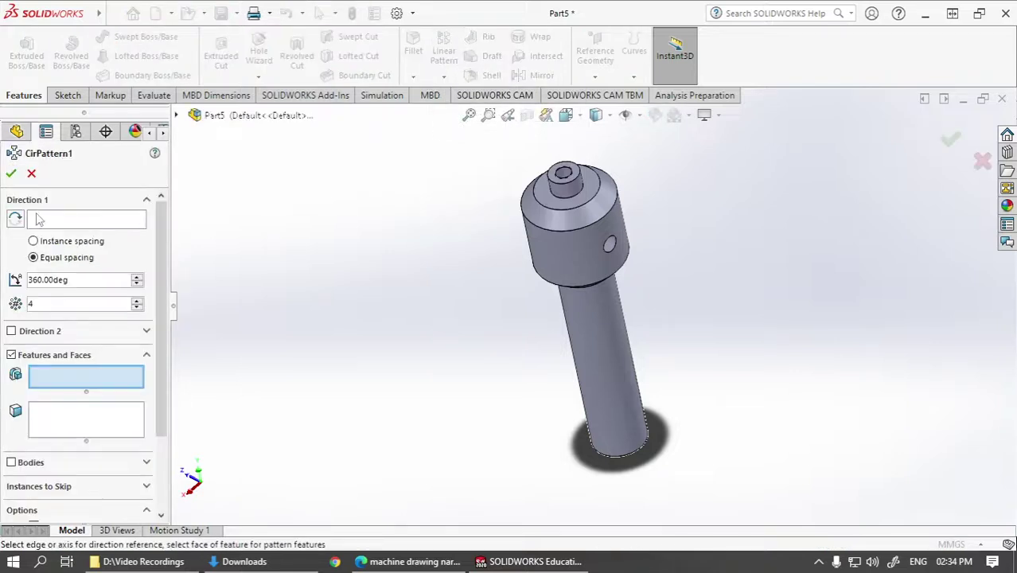
click(51, 220)
click(595, 316)
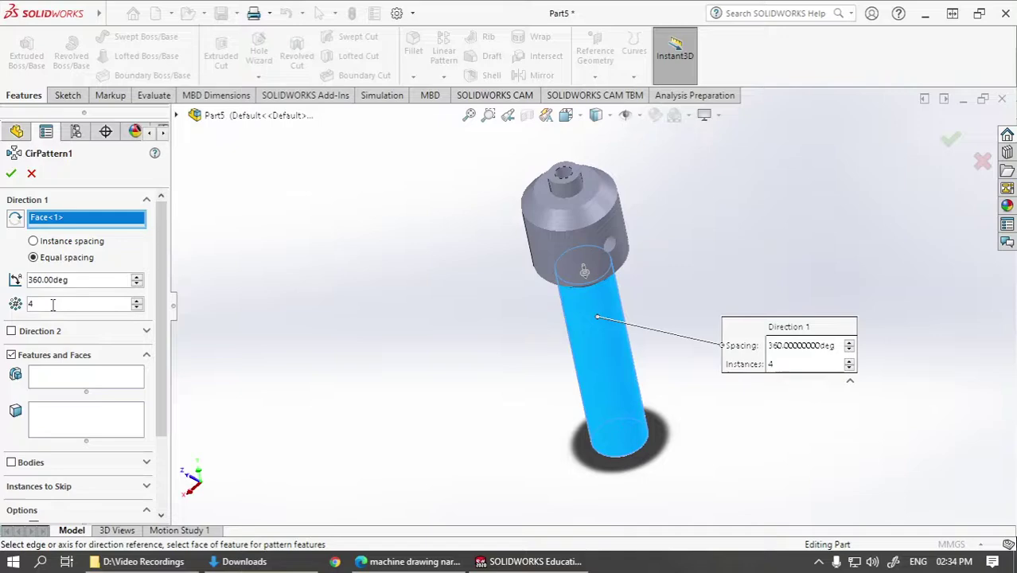
click(58, 382)
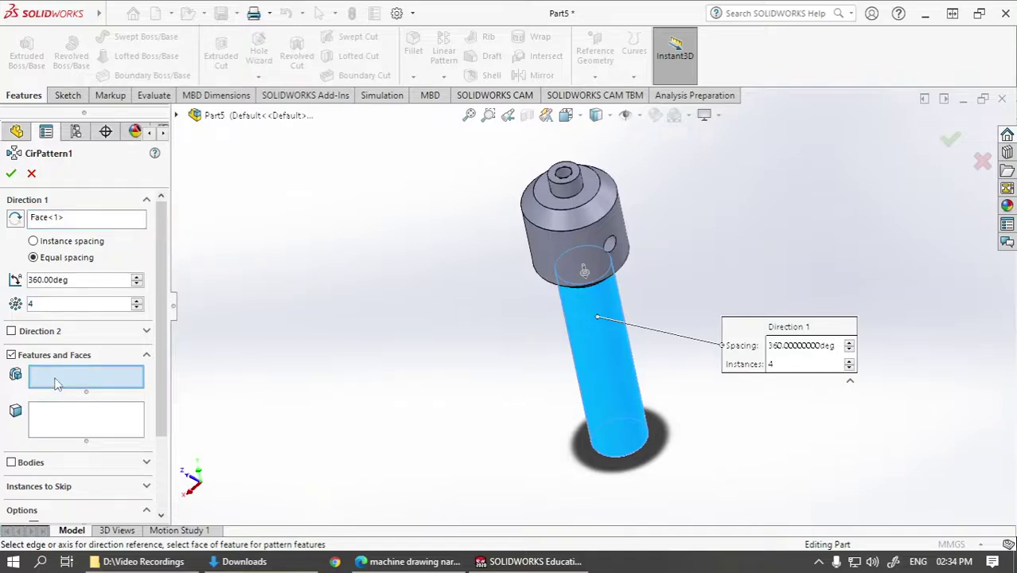
scroll(600, 263, down, 4)
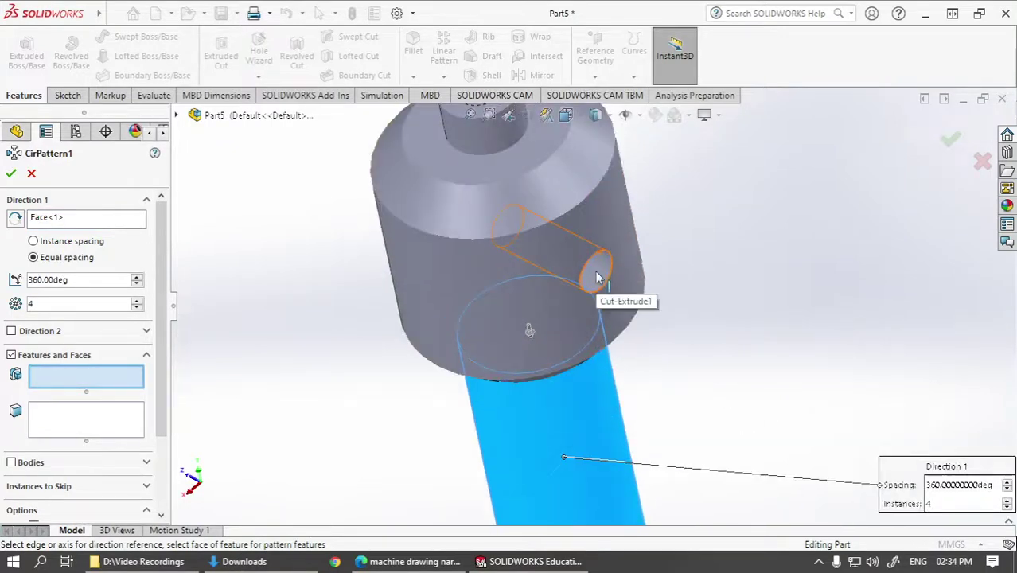
click(599, 277)
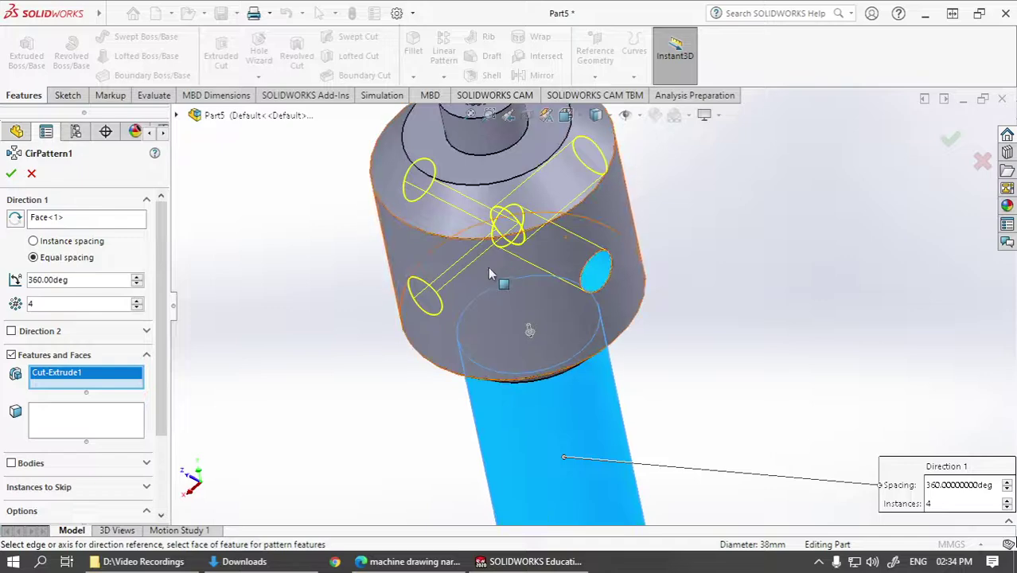
scroll(602, 278, up, 4)
middle_drag(600, 299, 565, 274)
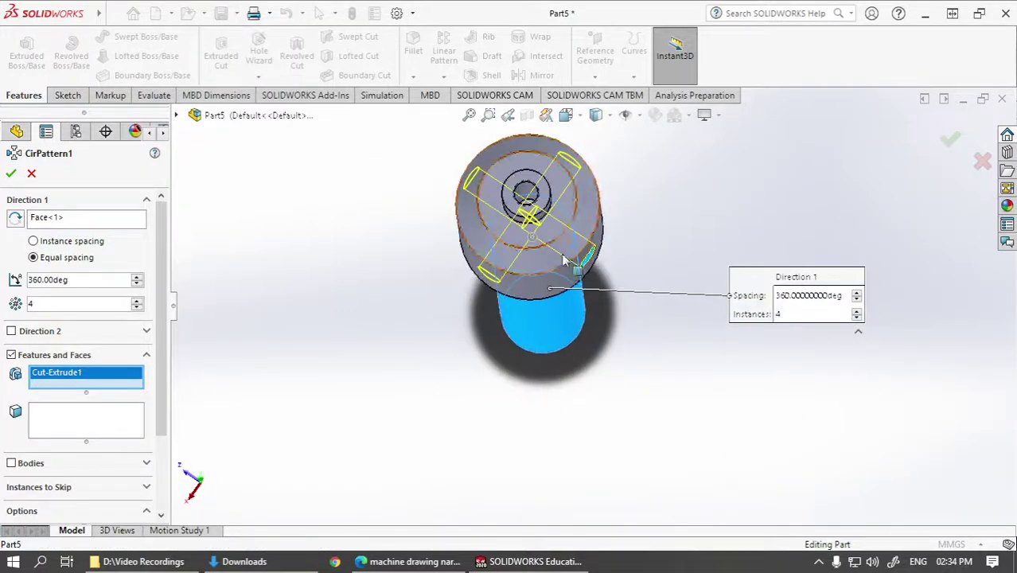
click(11, 174)
middle_drag(651, 382, 623, 239)
scroll(674, 381, down, 3)
scroll(675, 381, up, 5)
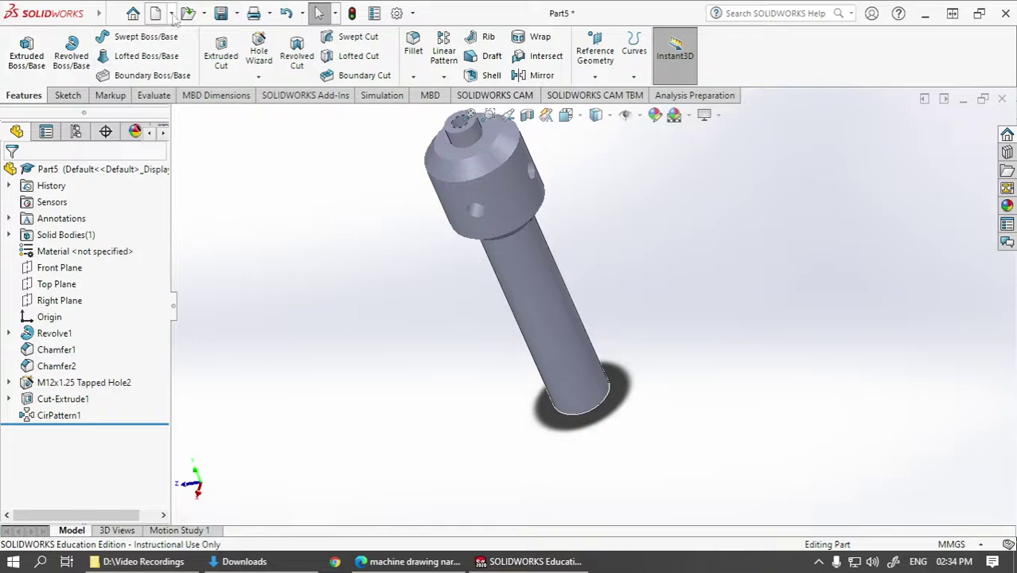
- Save the part as 'Screw' in the Screw Jack folder
click(223, 13)
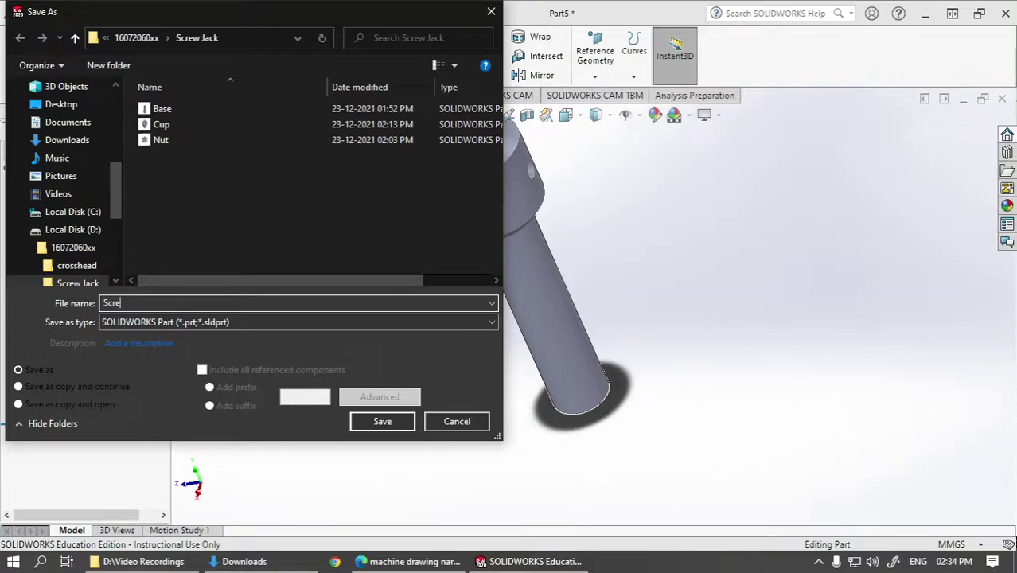
key(Return)
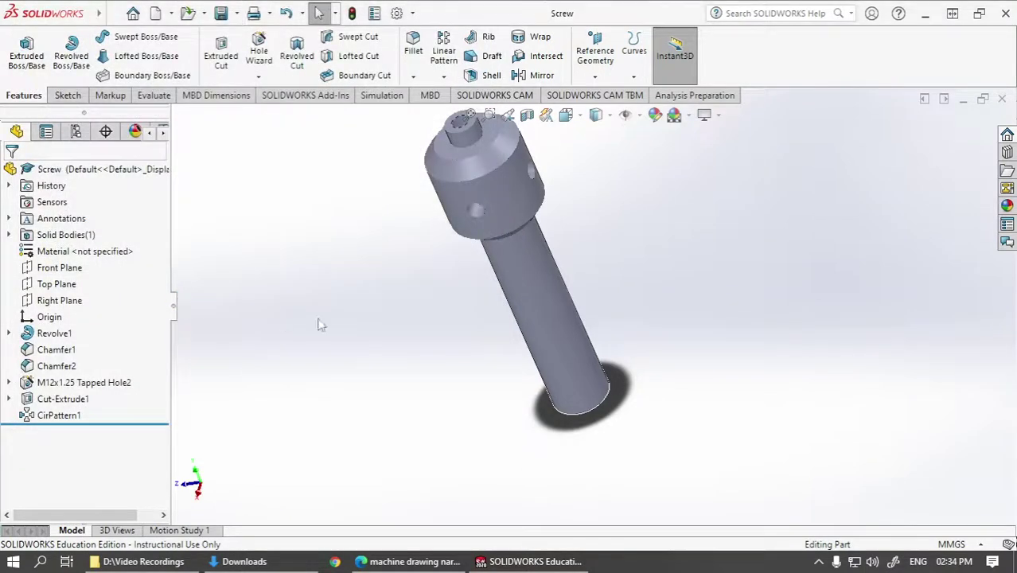